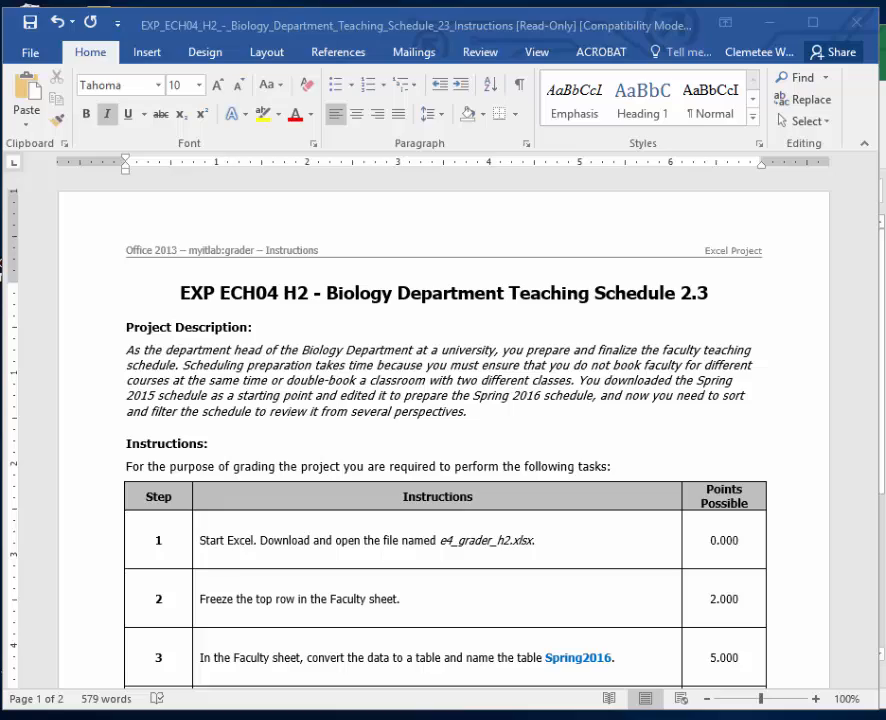
- Review the Word instructions for the Biology Department Teaching Schedule project and switch to the Excel workbook
scroll(780, 504, "down", 5)
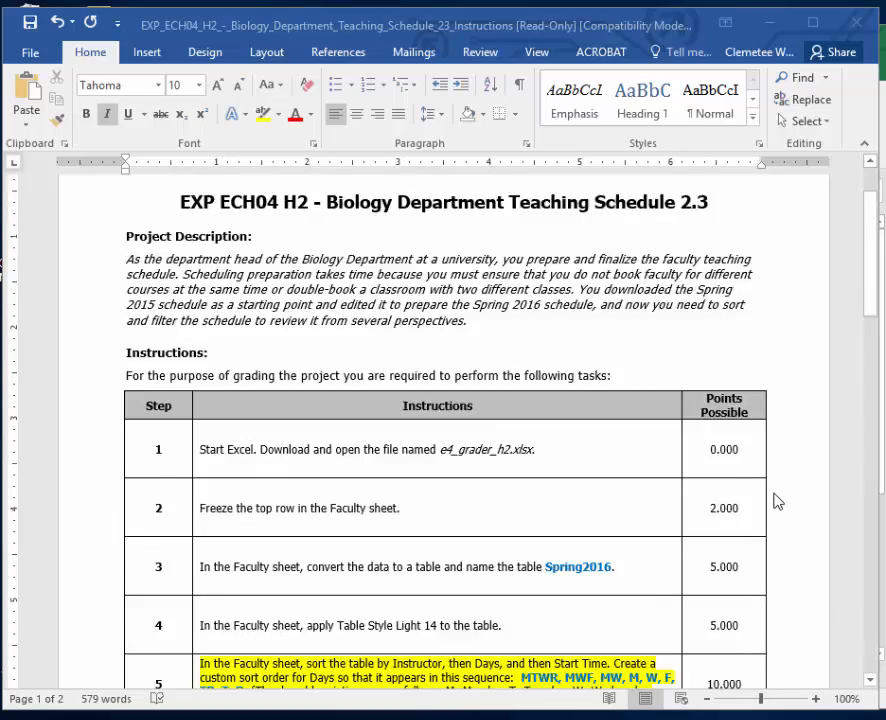
scroll(778, 502, "down", 9)
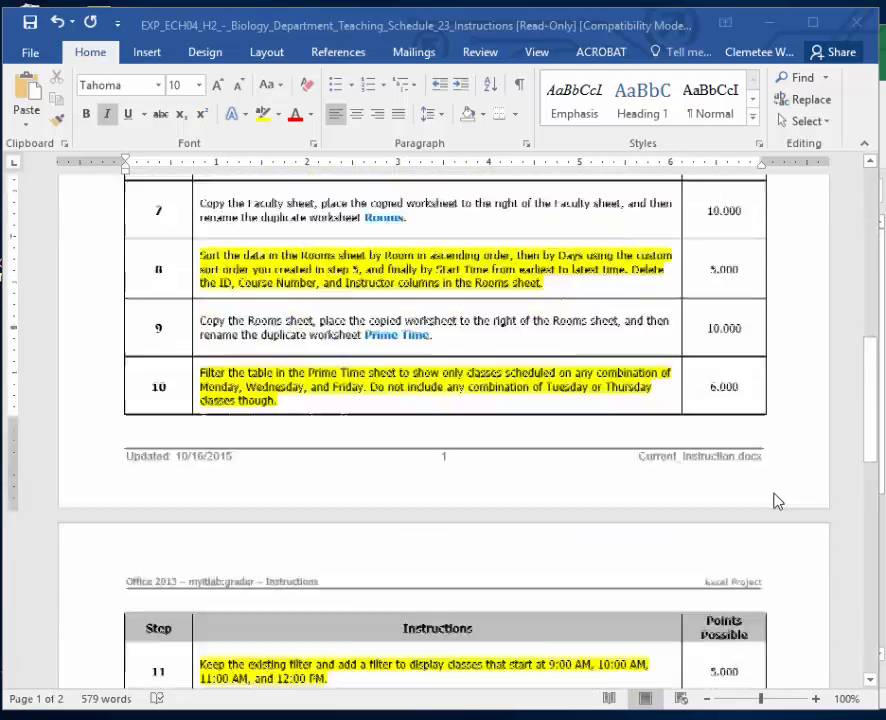
scroll(778, 502, "down", 1)
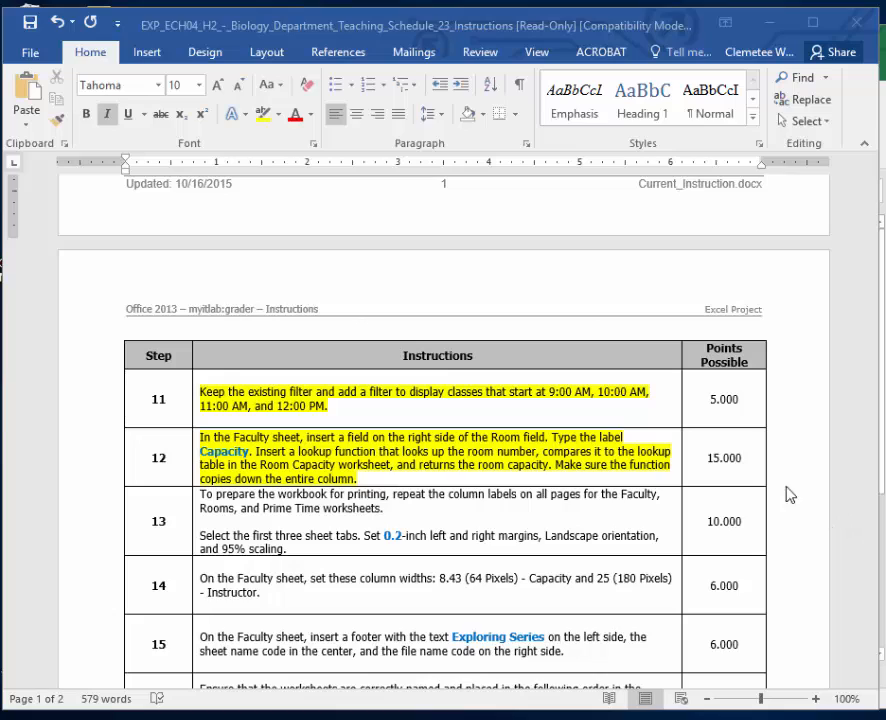
scroll(790, 482, "up", 20)
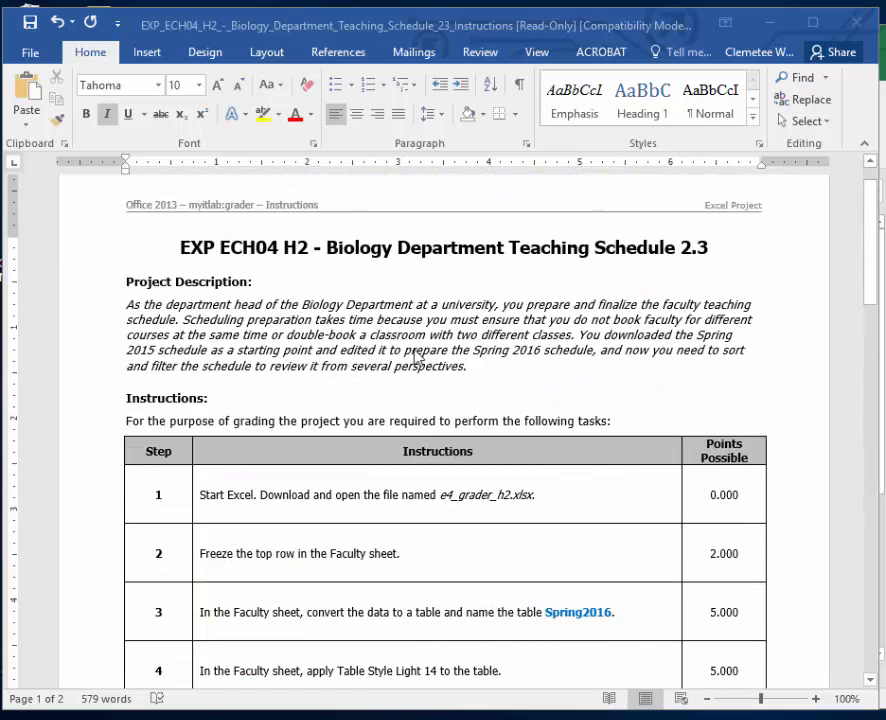
left_click(160, 318)
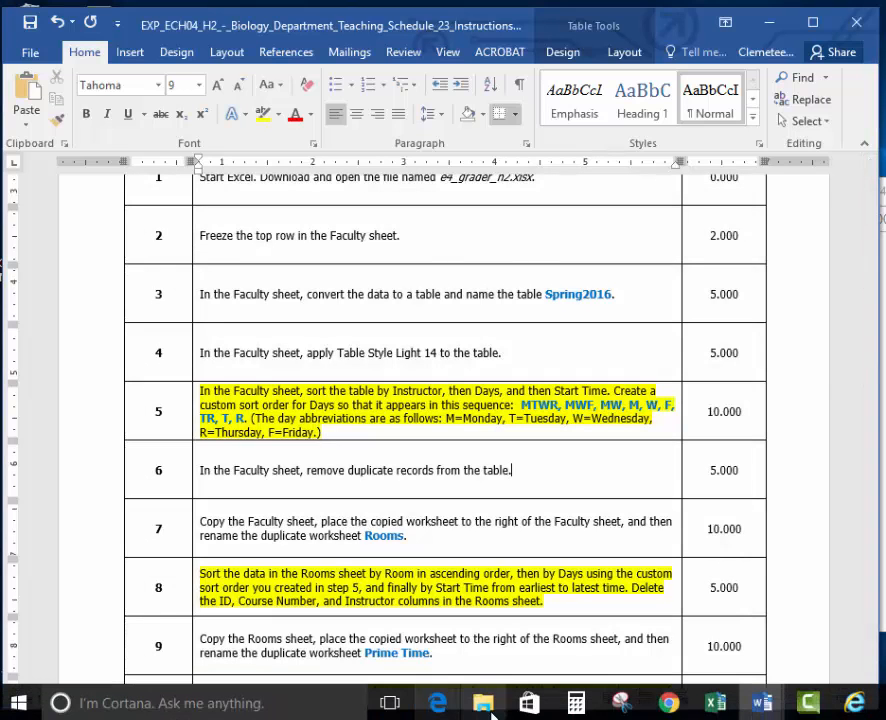
left_click(705, 704)
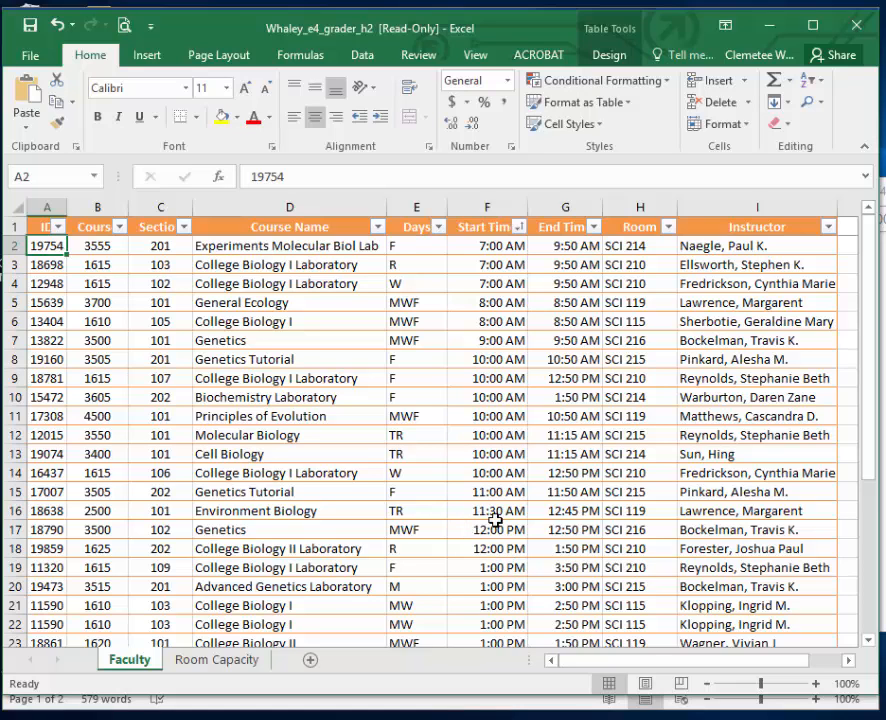
- Try sorting the Faculty table in ascending order by Instructor, Days and Start Time, one column at a time
left_click(829, 236)
left_click(806, 247)
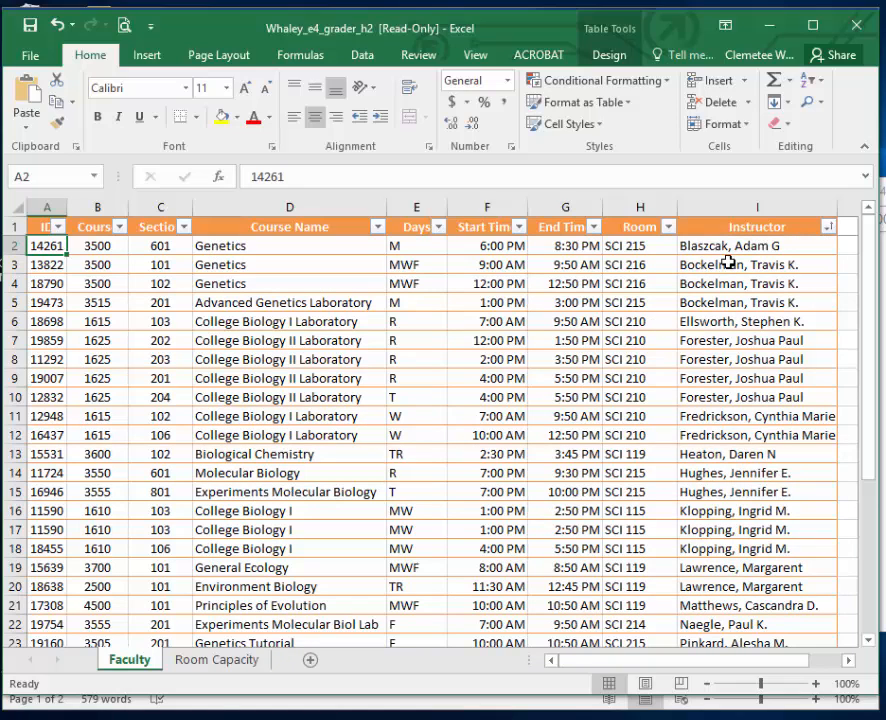
left_click_drag(440, 245, 440, 232)
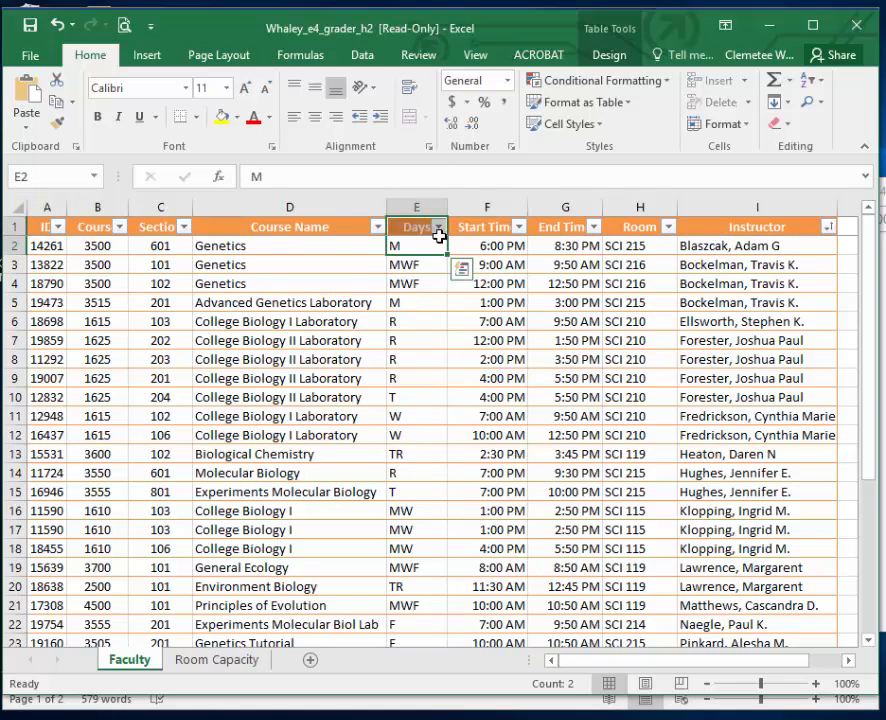
left_click(438, 228)
left_click(380, 252)
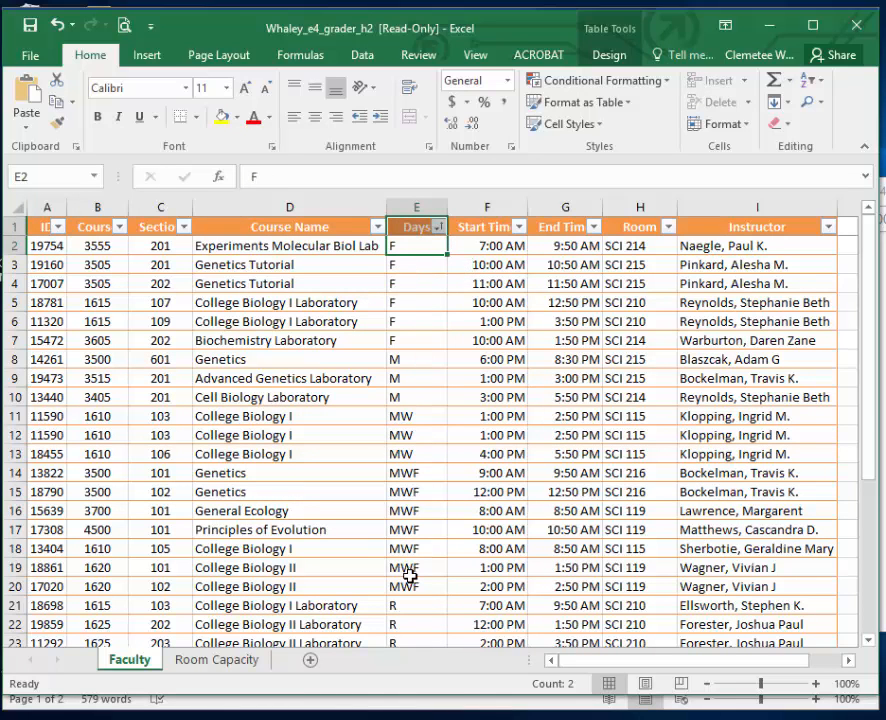
scroll(411, 580, "down", 2)
scroll(411, 580, "up", 2)
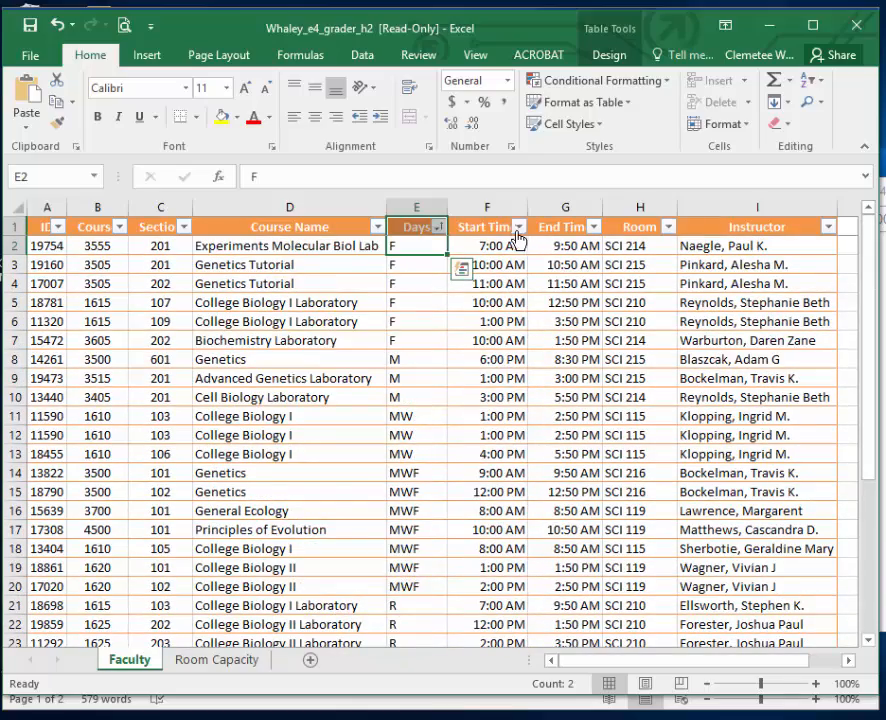
left_click(519, 228)
left_click(456, 246)
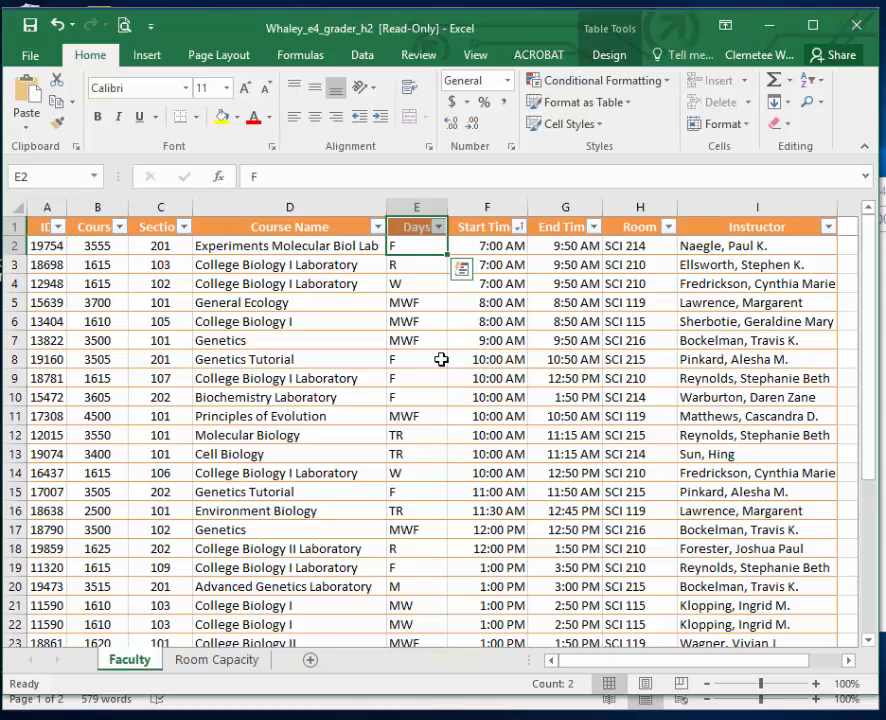
- Start a multi-level sort of the Faculty table with Instructor, A to Z, as the first level
left_click(363, 60)
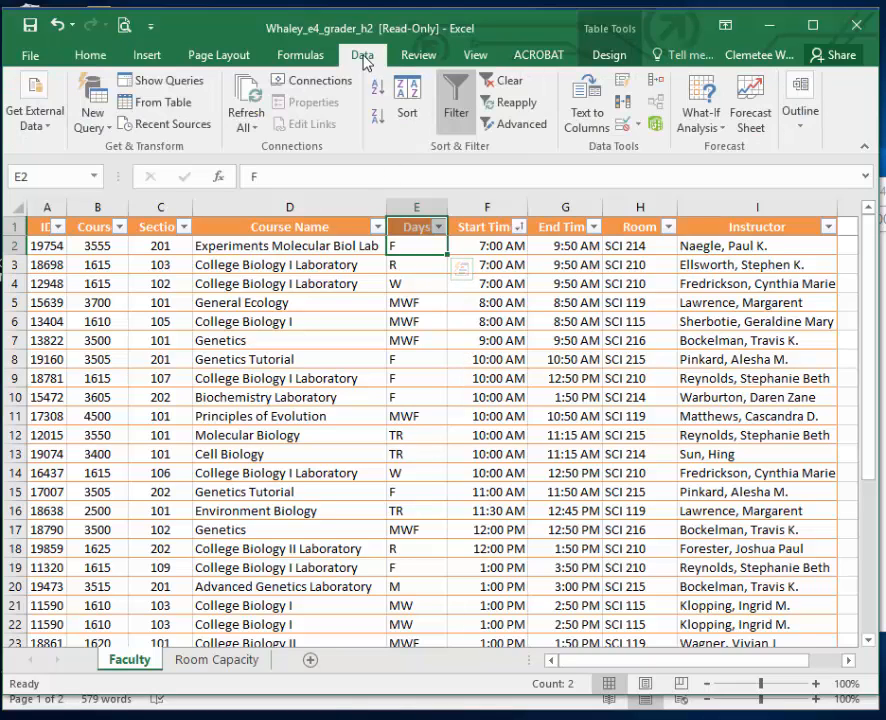
left_click(409, 116)
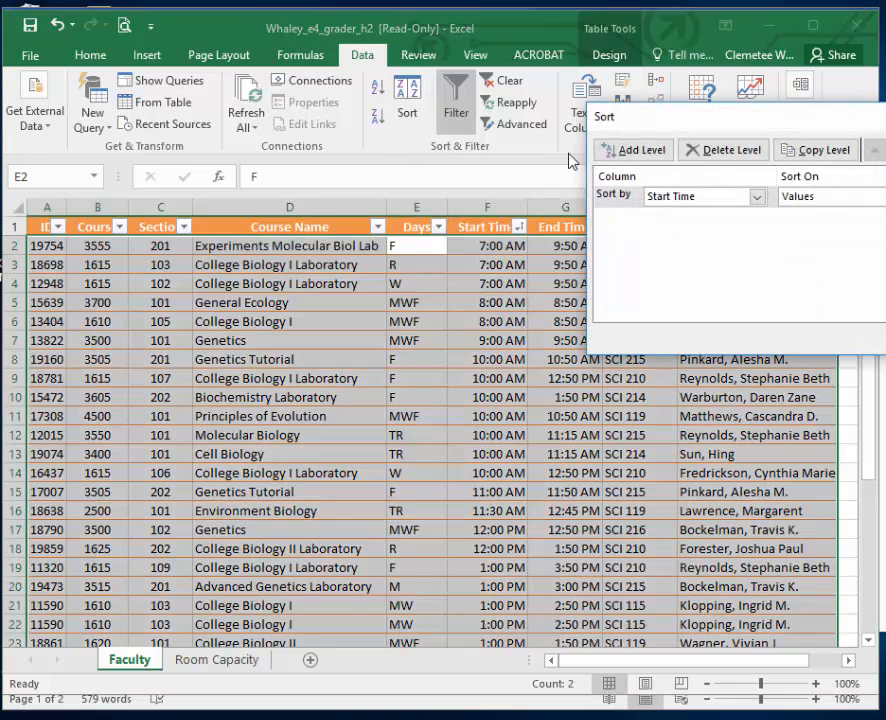
left_click_drag(645, 122, 233, 204)
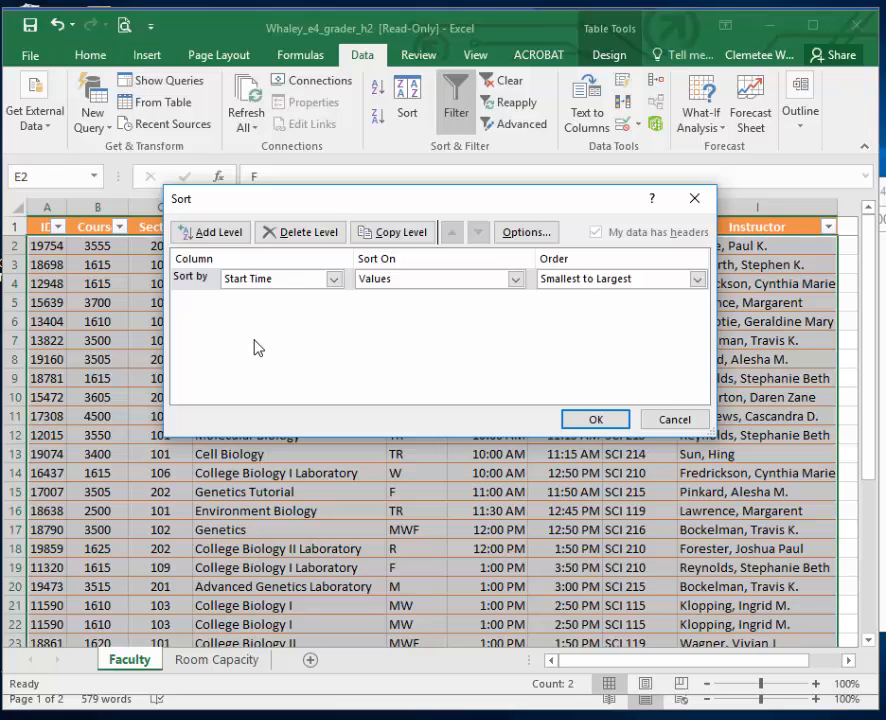
left_click(334, 280)
left_click(303, 395)
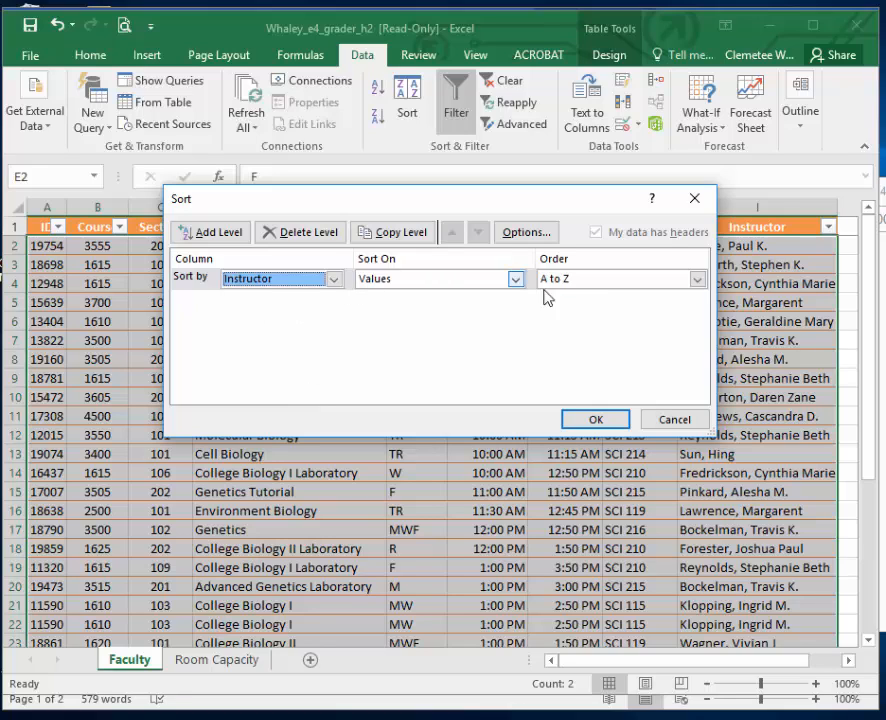
- Add Days as the second sort level and Start Time, smallest to largest, as the third
left_click(218, 234)
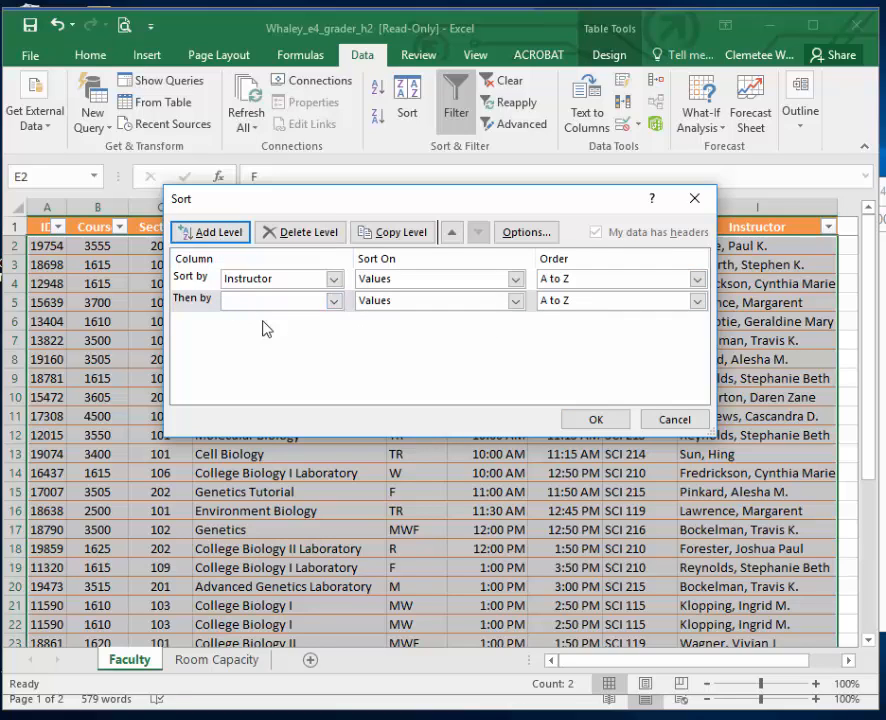
left_click(334, 301)
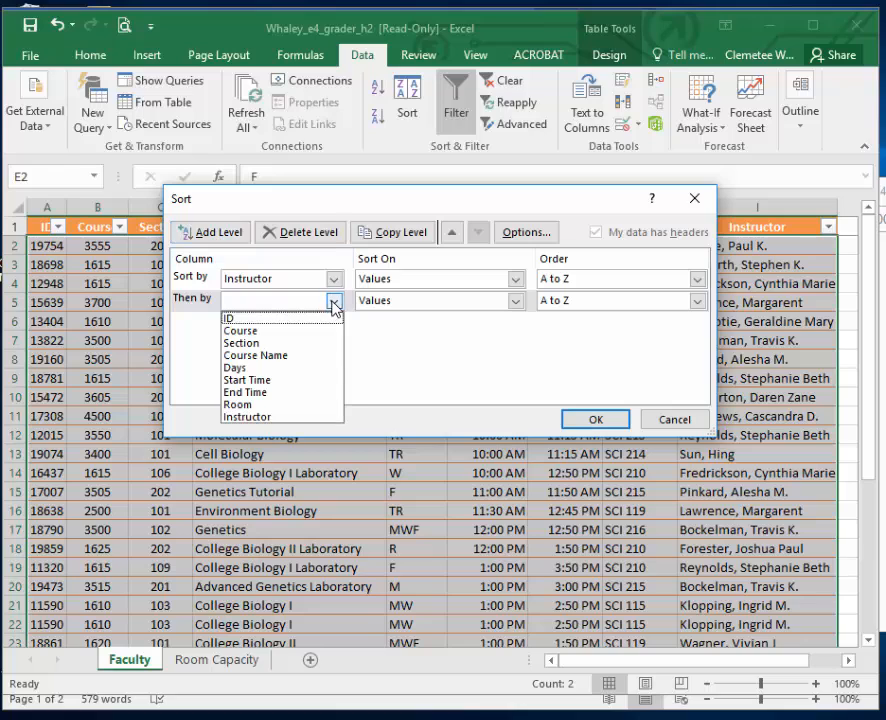
left_click(308, 369)
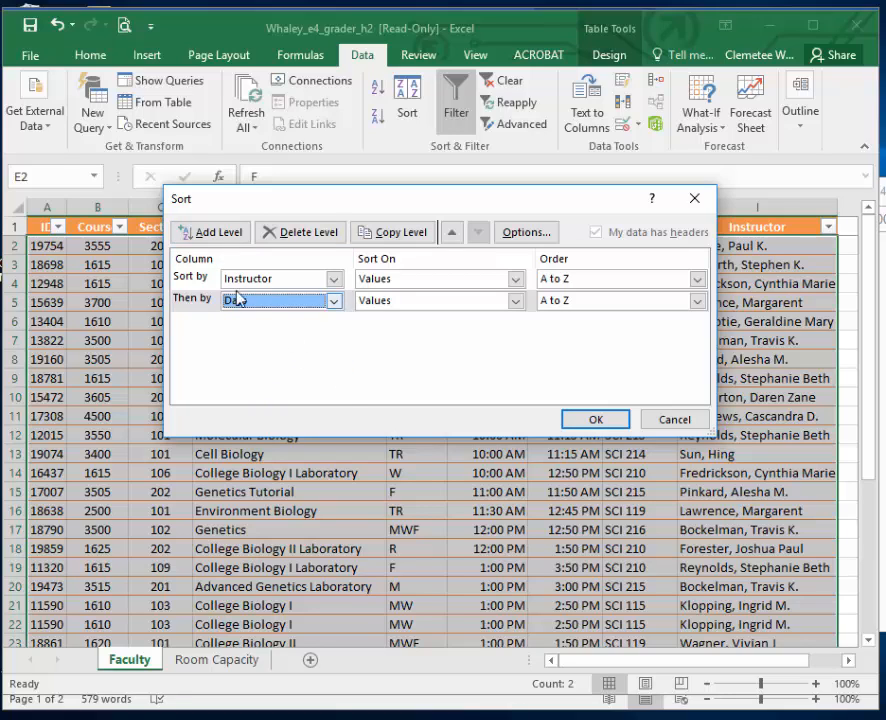
left_click(227, 236)
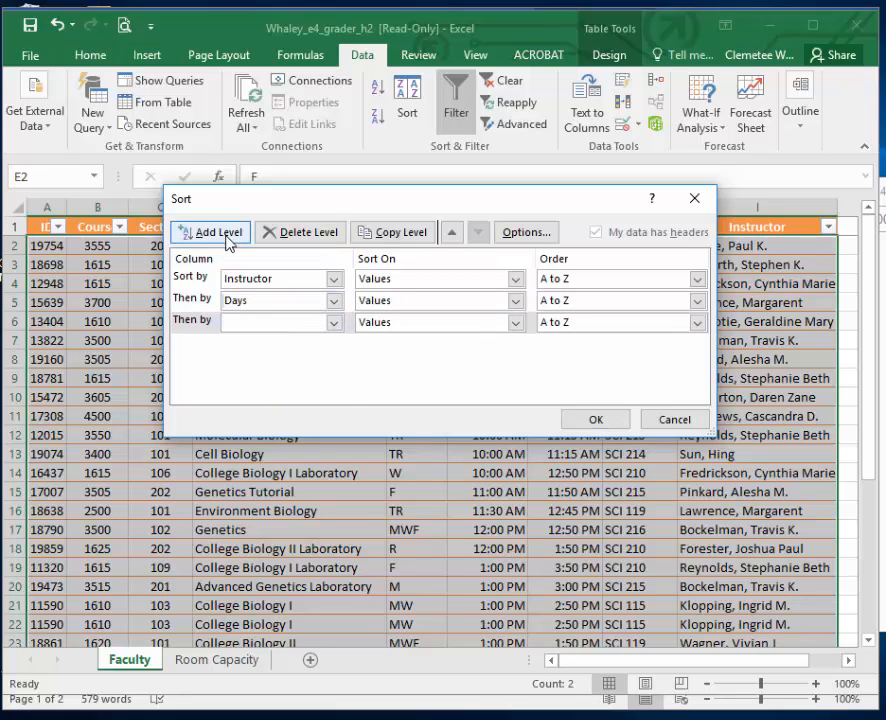
left_click(334, 322)
left_click(331, 401)
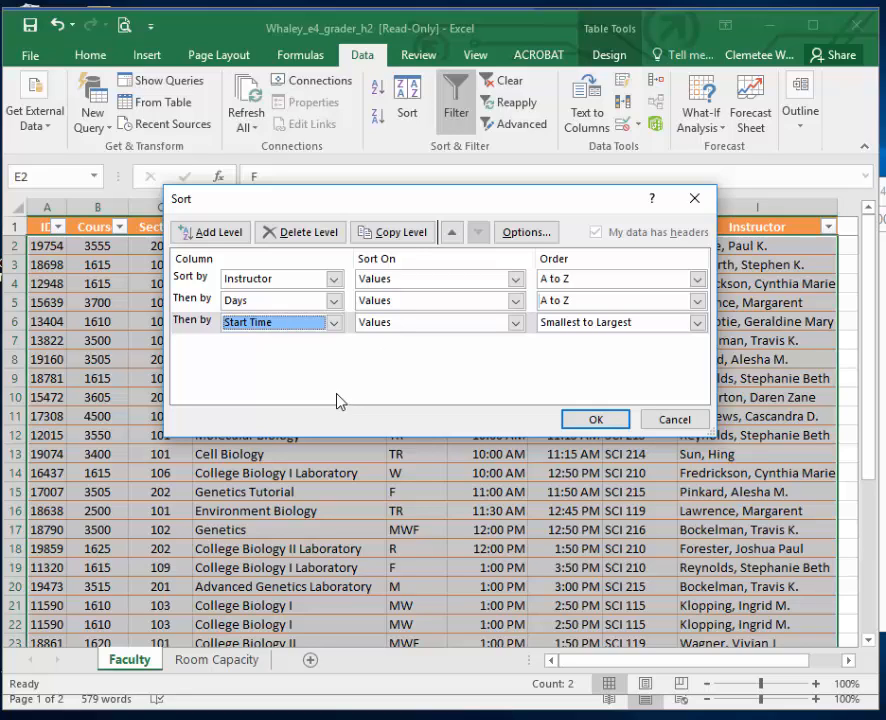
- Order the Days level by a new custom list, MTWR, MWF, MW, M, W, F, TR, T, R, and apply the sort
left_click(697, 301)
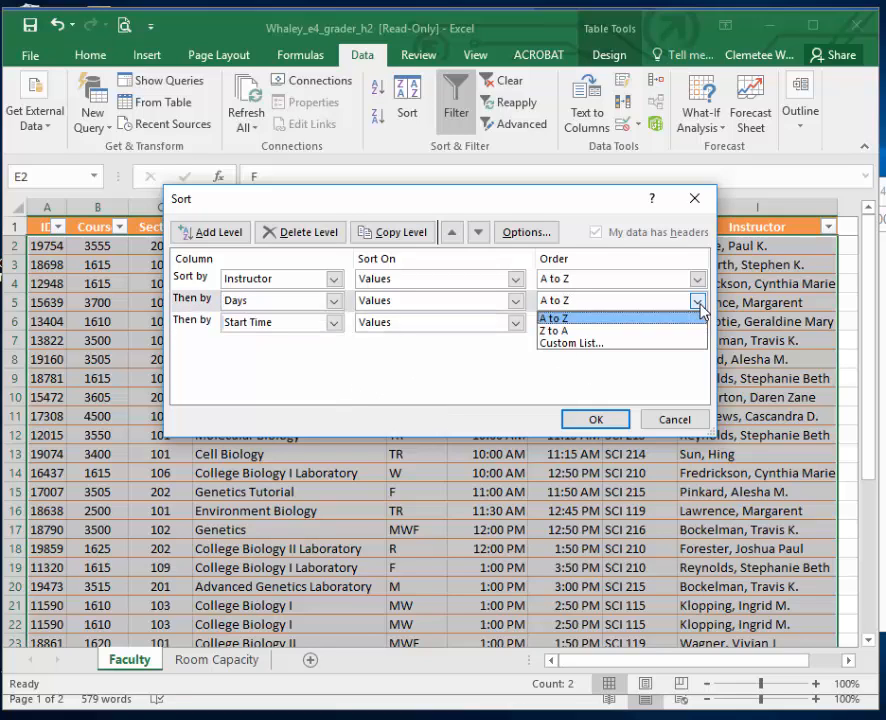
left_click(620, 344)
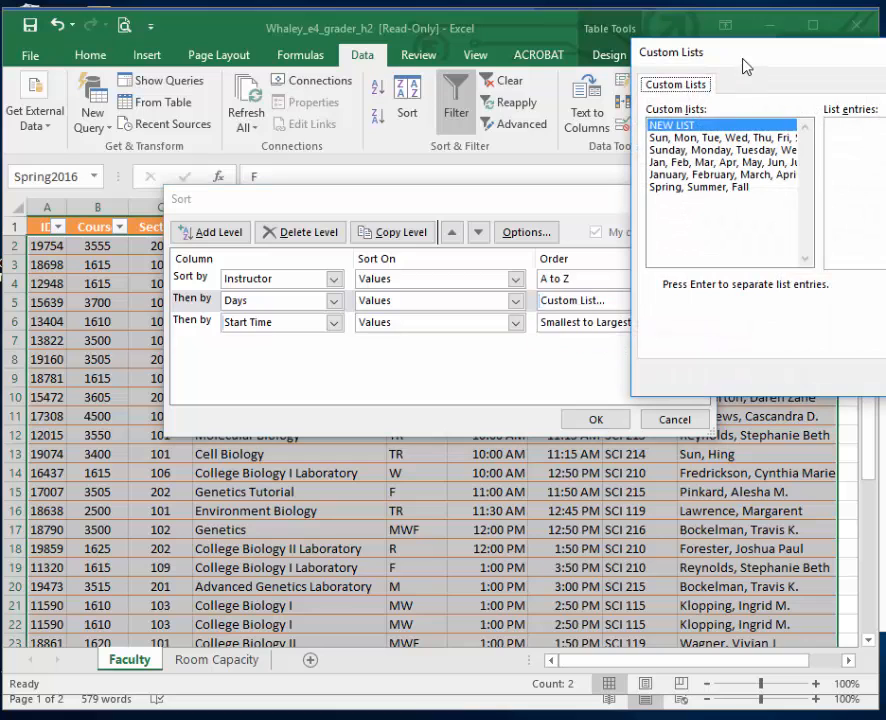
left_click_drag(742, 63, 307, 91)
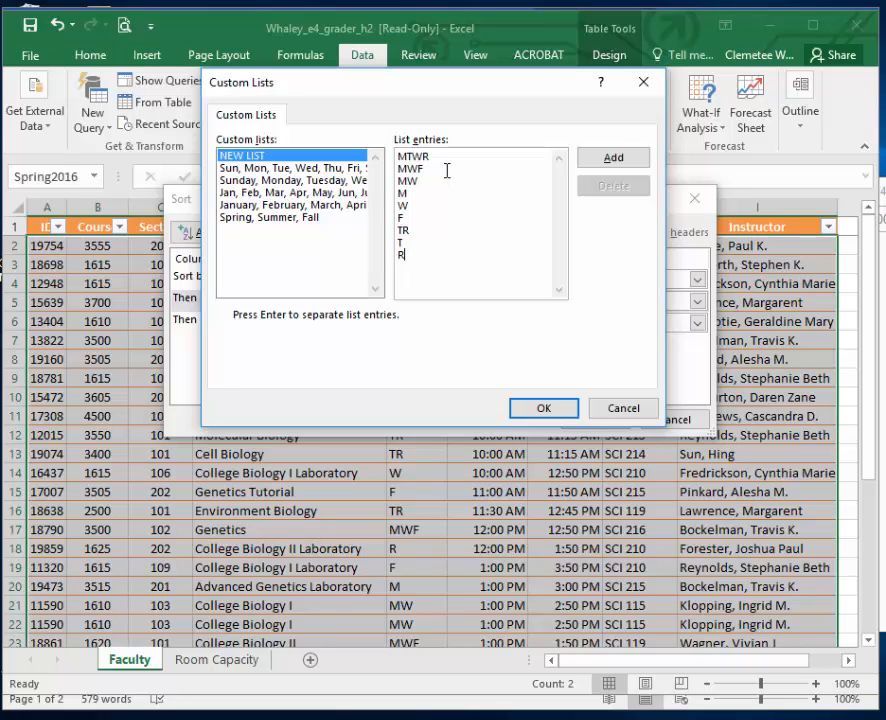
left_click(612, 158)
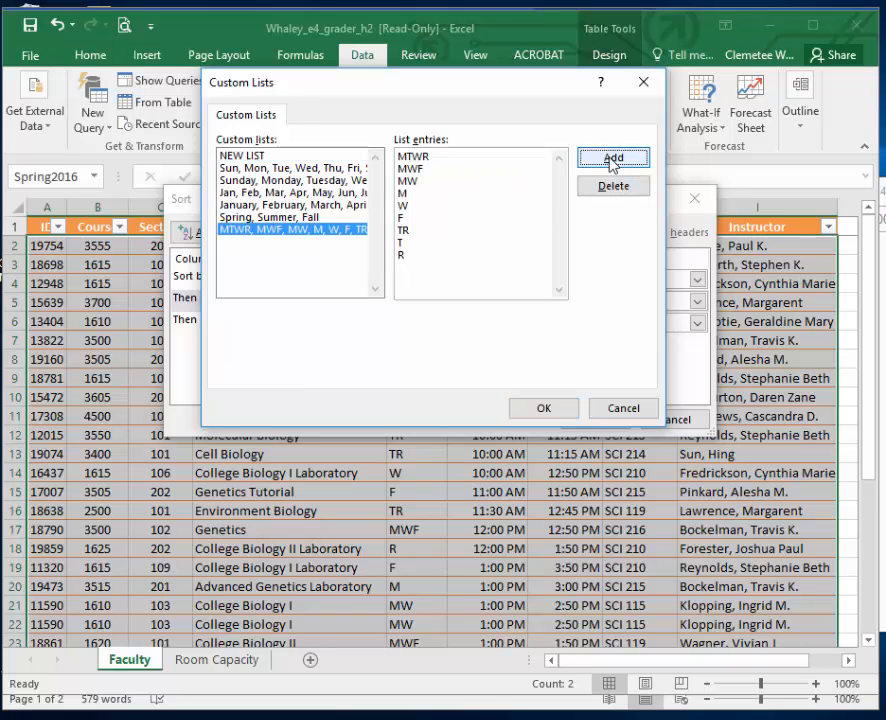
left_click(314, 231)
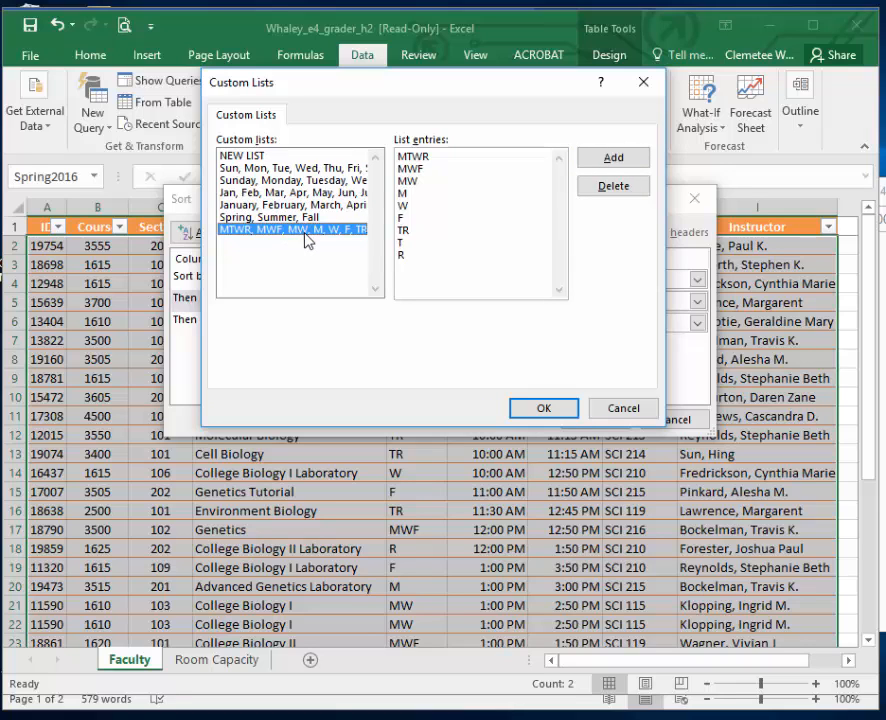
left_click(562, 410)
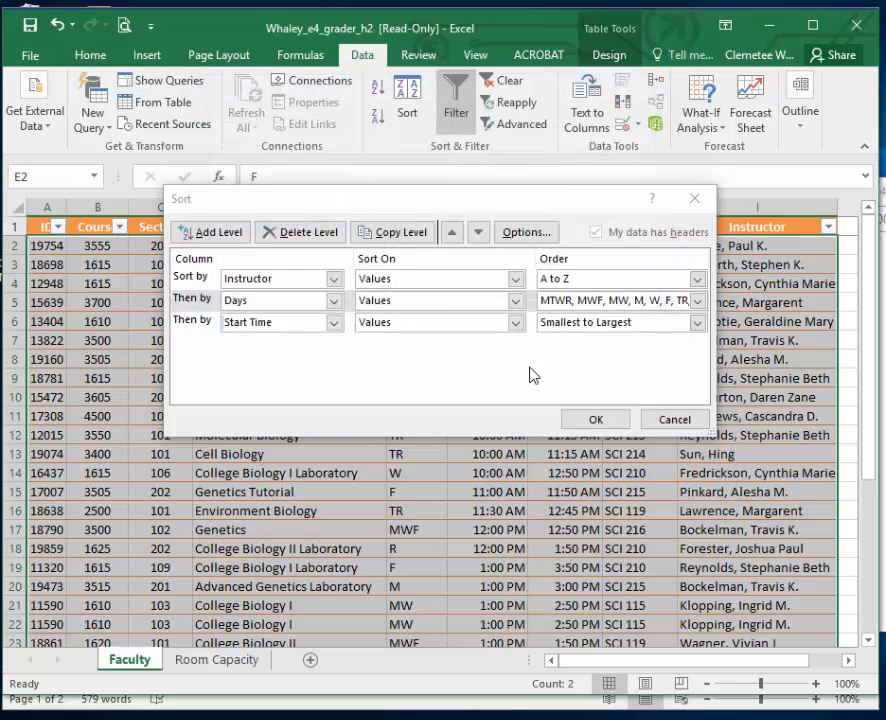
left_click(613, 421)
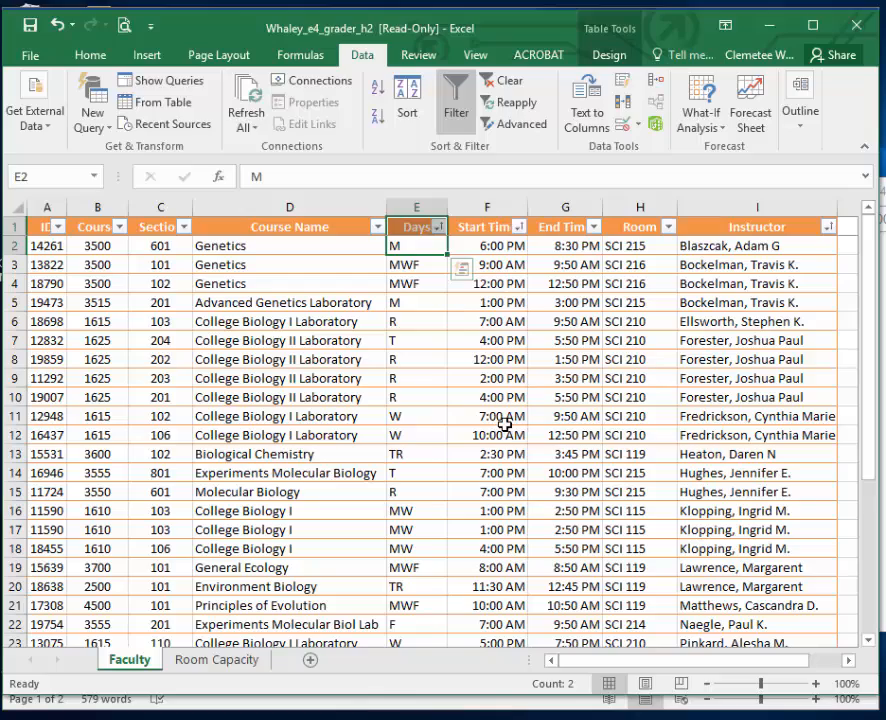
- Check the next instruction in the Word document and return to the Faculty table in Excel
mouse_move(760, 705)
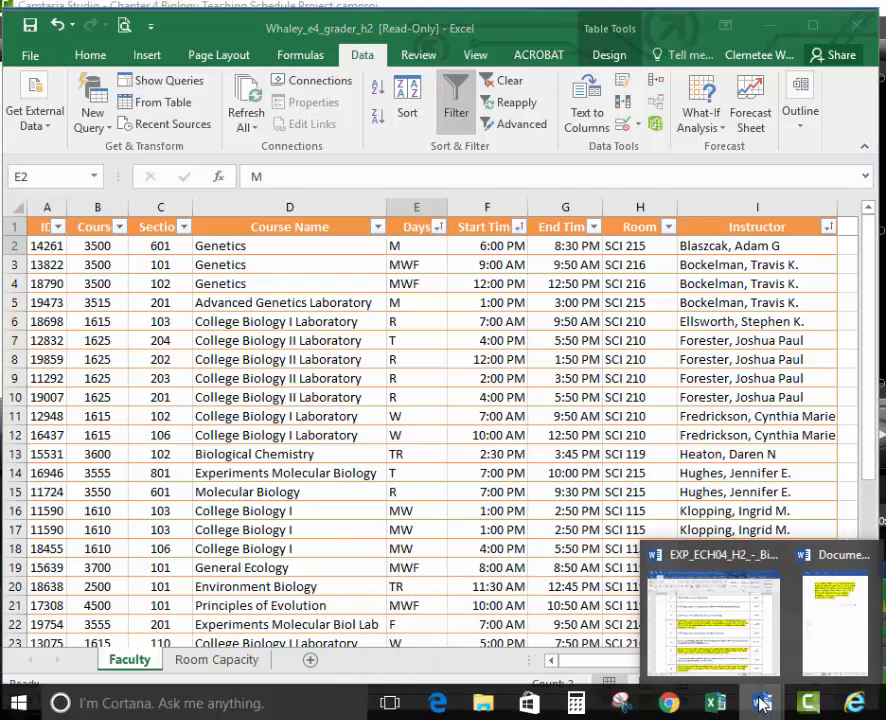
left_click(712, 615)
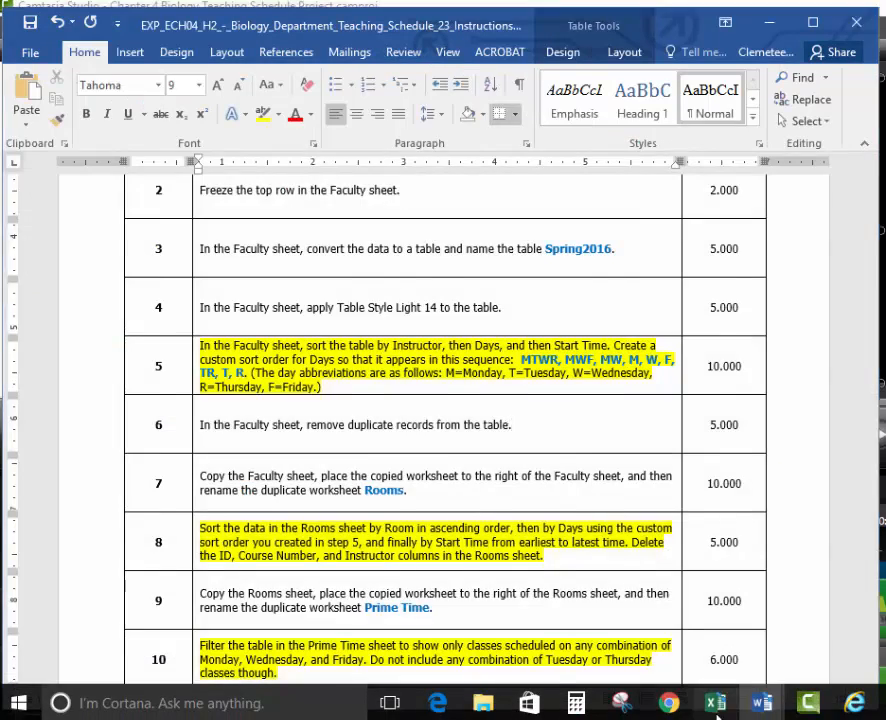
left_click(714, 703)
left_click(610, 55)
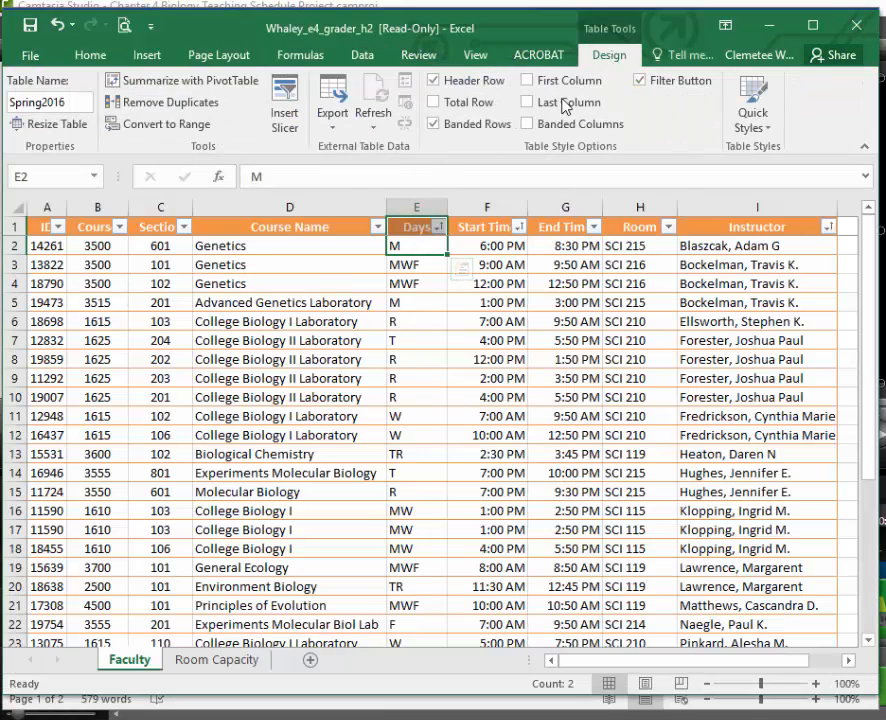
left_click(192, 102)
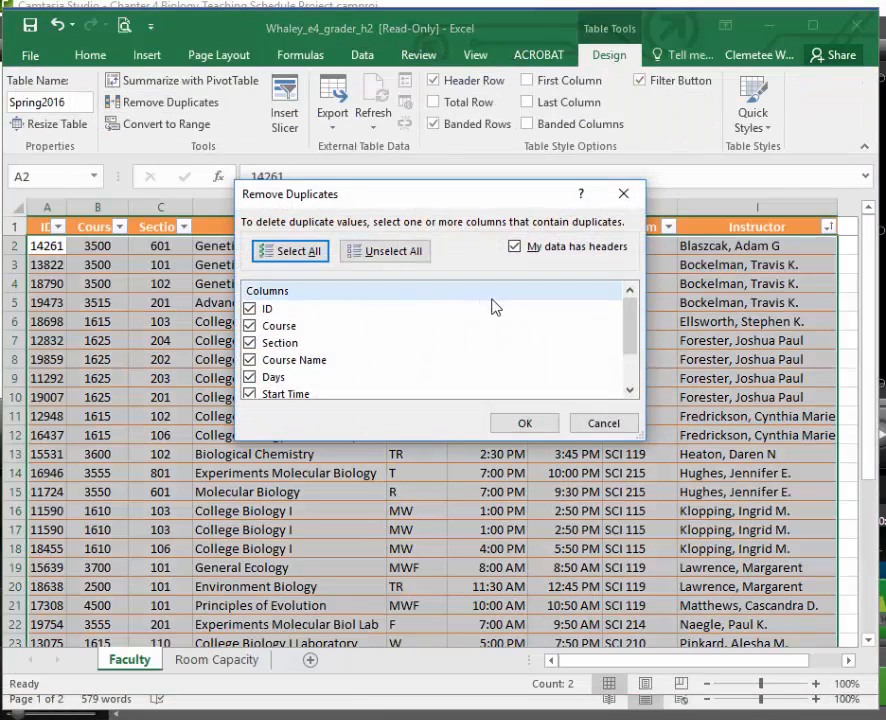
left_click(603, 428)
left_click(424, 392)
- Remove duplicate records from the Faculty table, comparing all columns, and return to the Word instructions
left_click(170, 102)
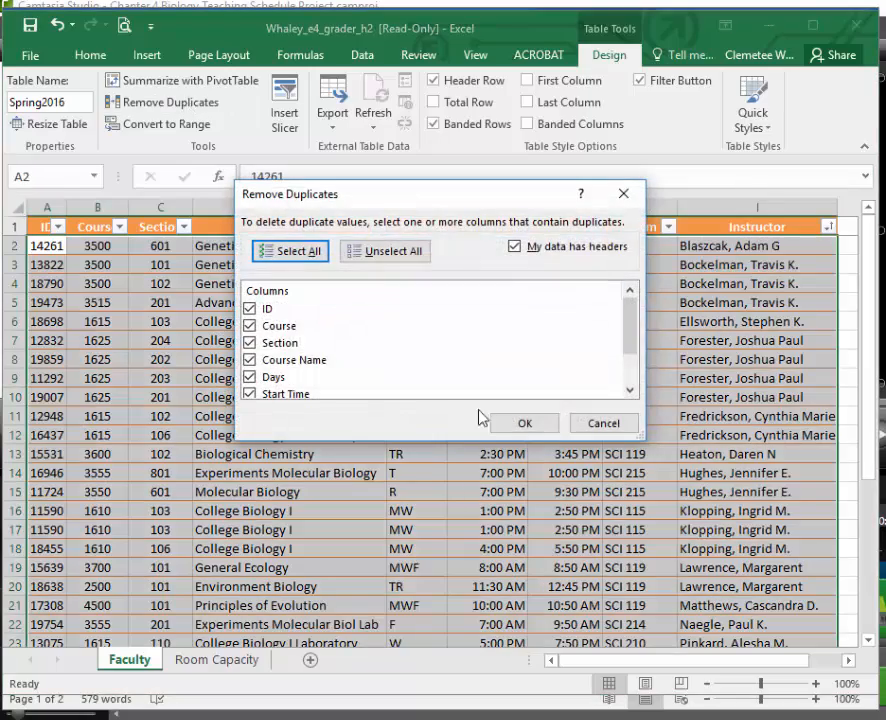
left_click(538, 432)
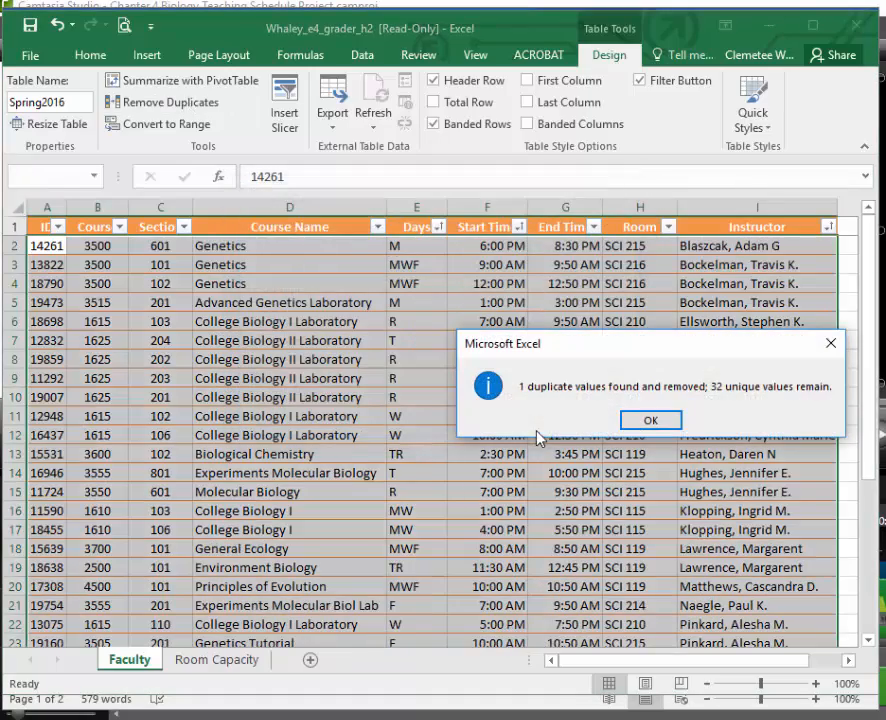
left_click(651, 421)
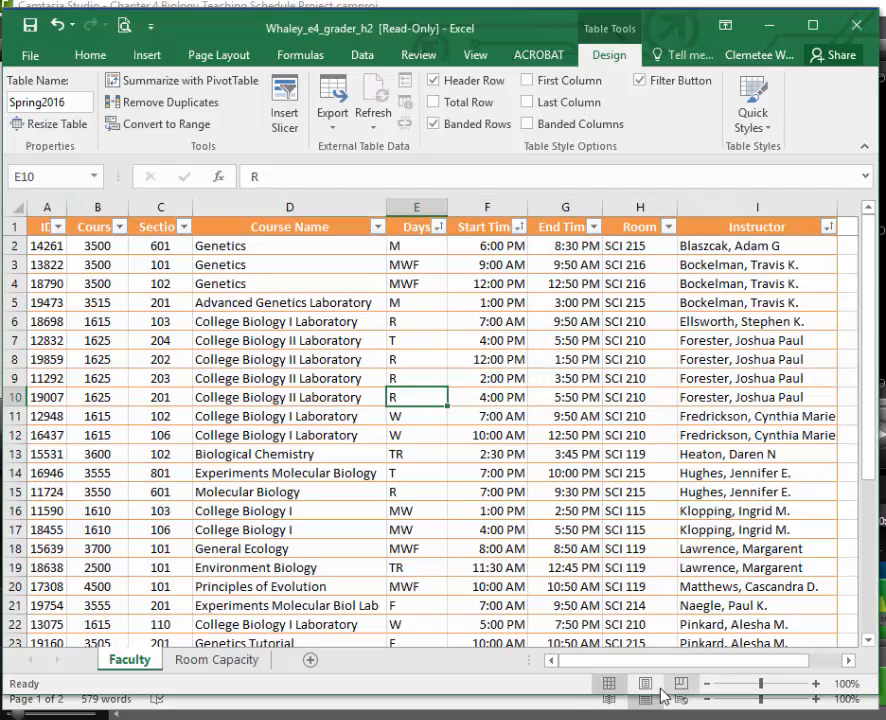
key("alt+Tab")
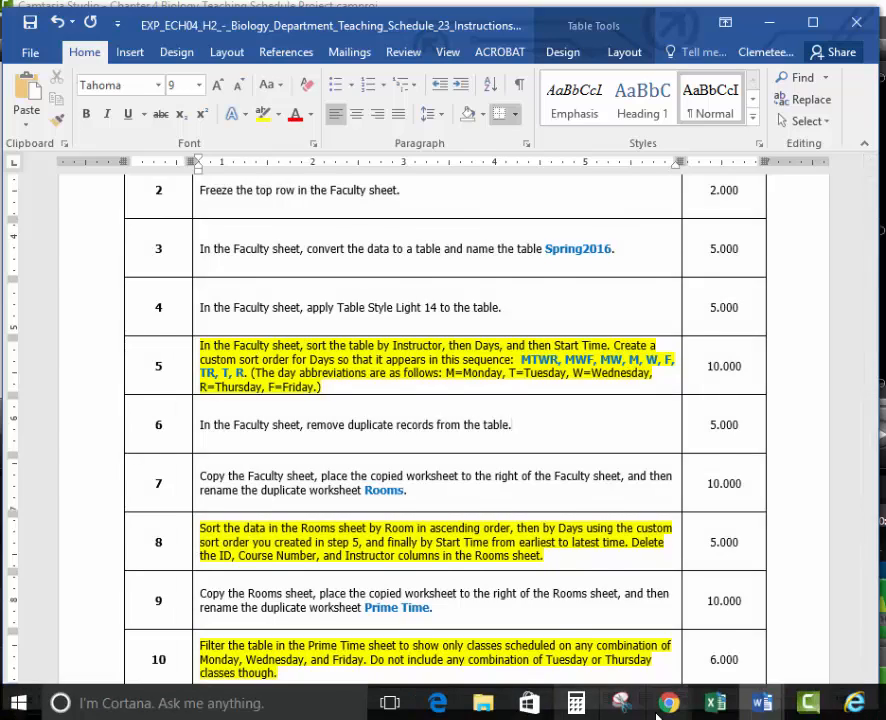
- Switch to Excel, create a copy of the Faculty sheet, and place it directly after the Faculty sheet
left_click(718, 705)
right_click(140, 660)
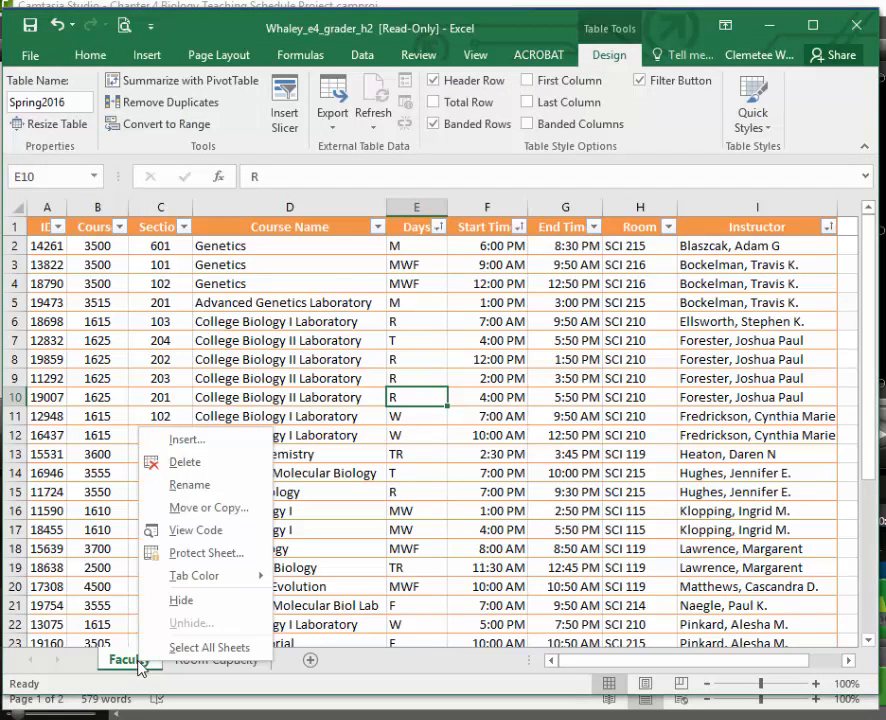
left_click(205, 508)
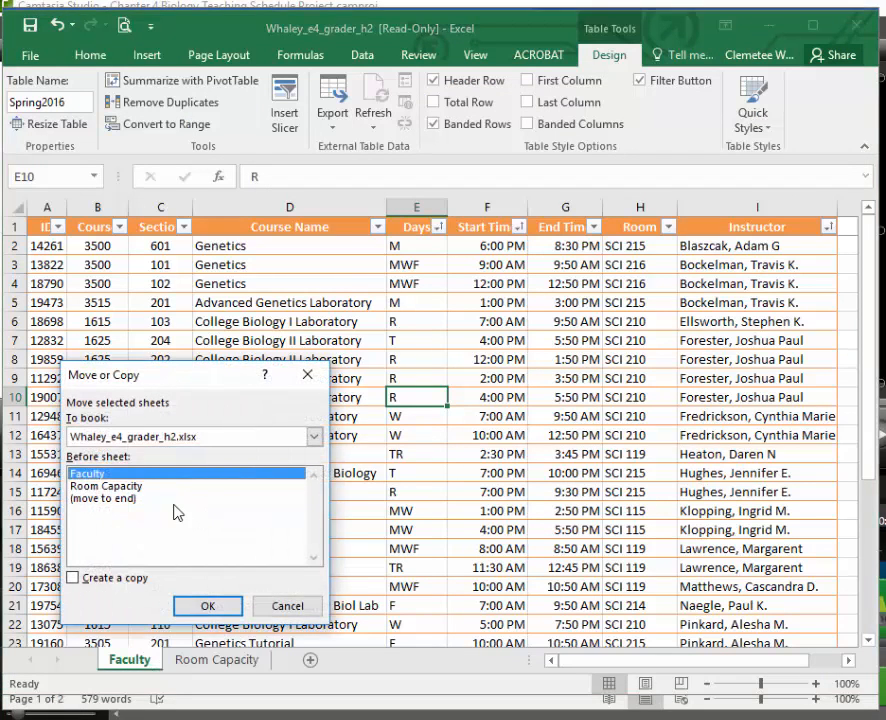
left_click(73, 579)
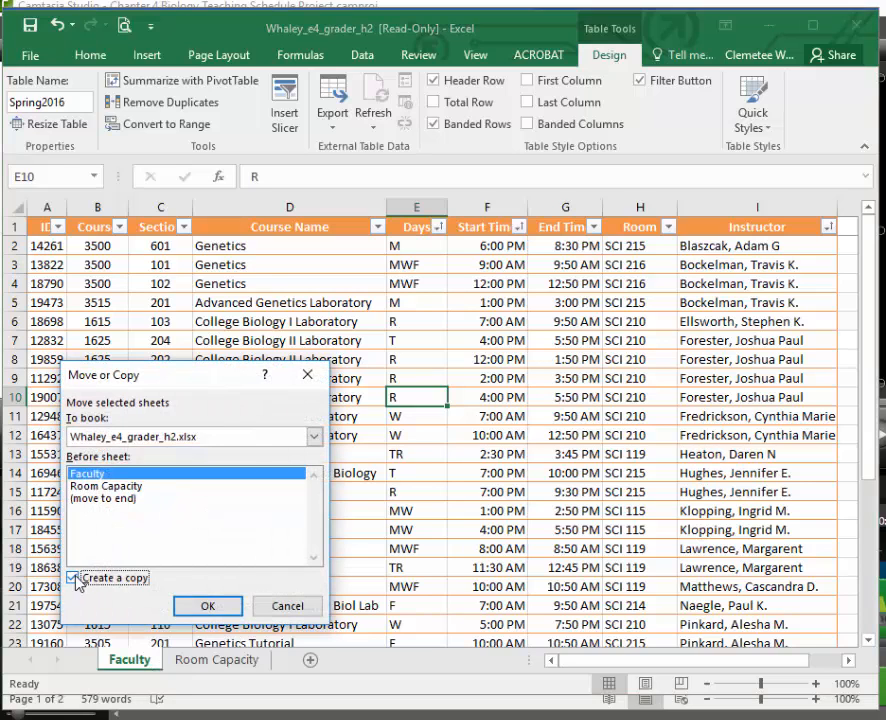
left_click(207, 606)
left_click(217, 662)
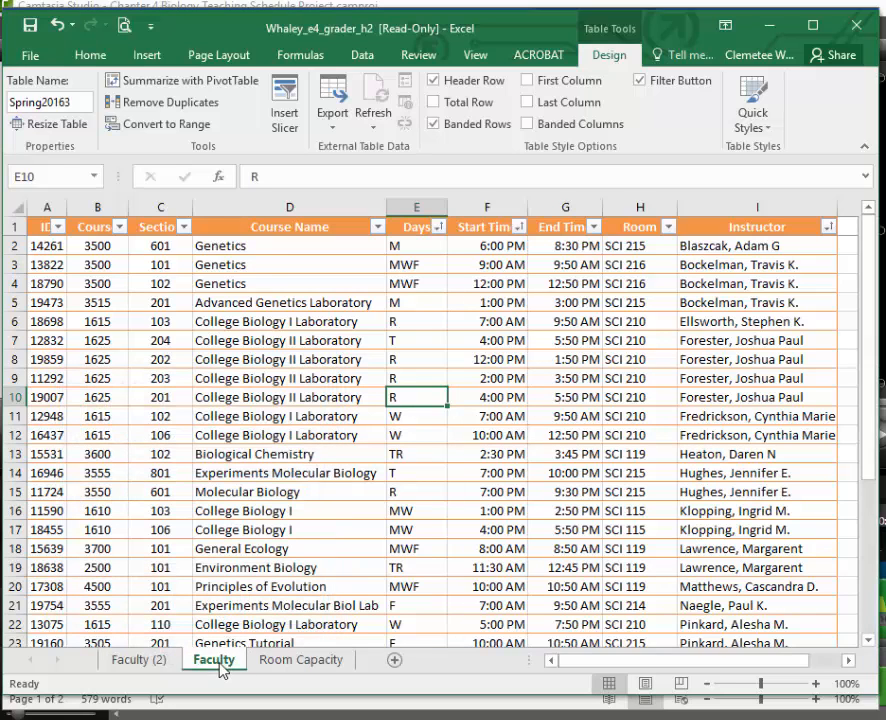
left_click_drag(141, 661, 245, 670)
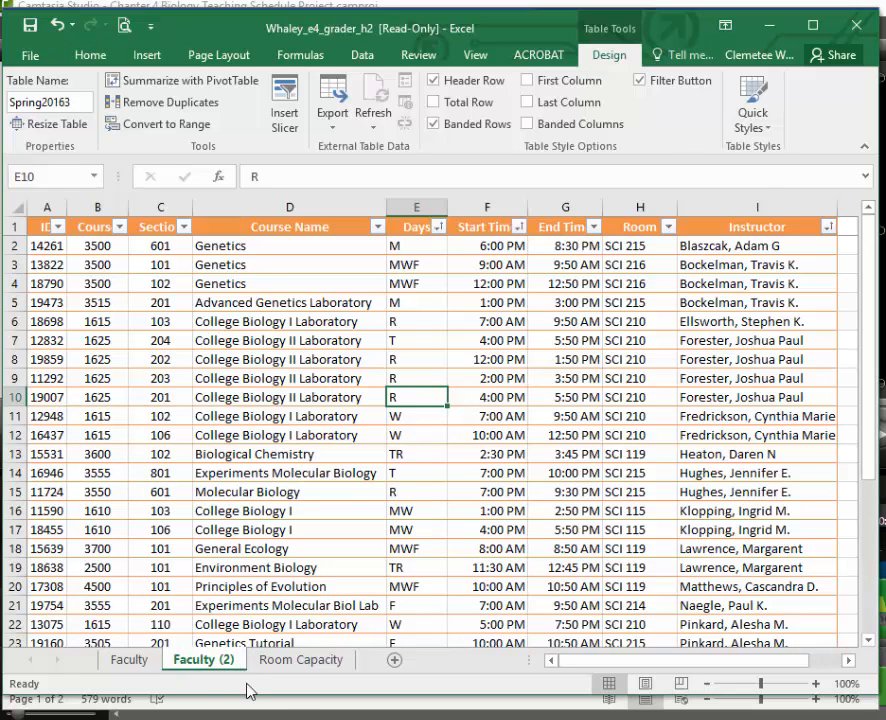
- Check the required sheet name in the Word instructions and rename the copied Faculty sheet in Excel as Rooms
left_click(248, 698)
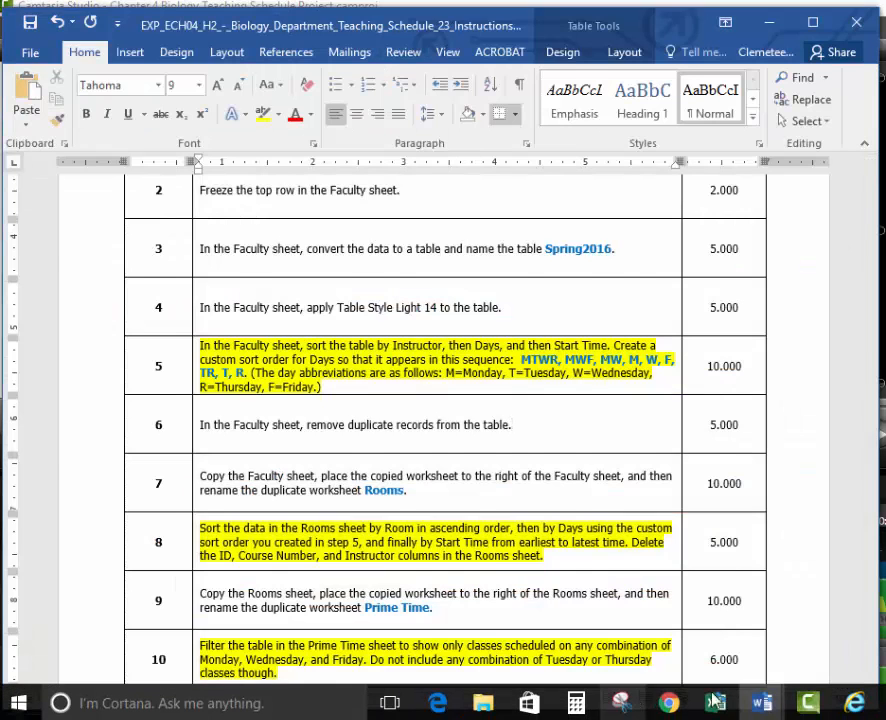
left_click(705, 698)
double_click(232, 660)
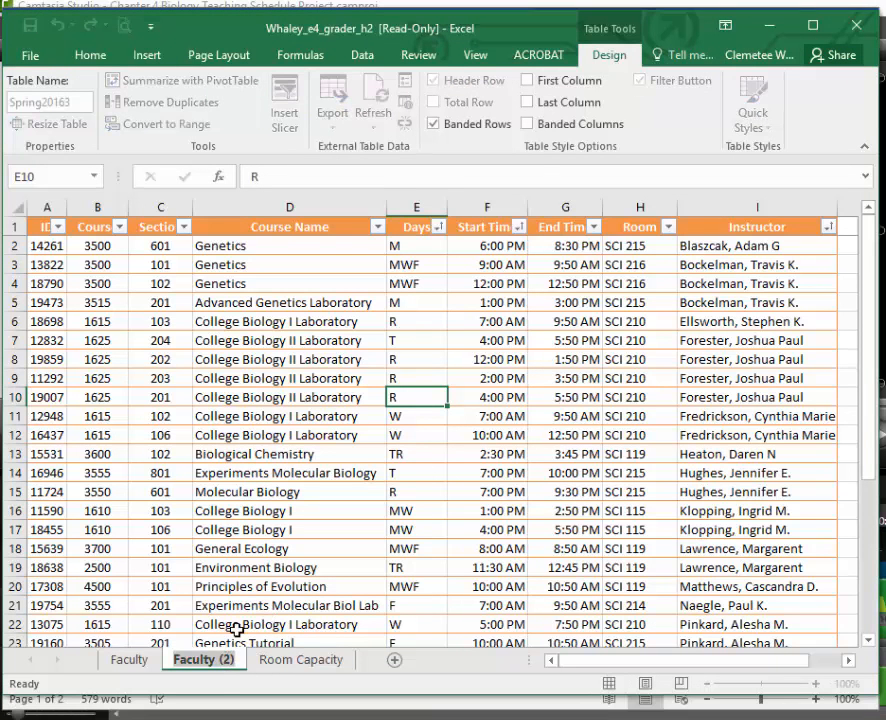
type("Rooms")
key("Return")
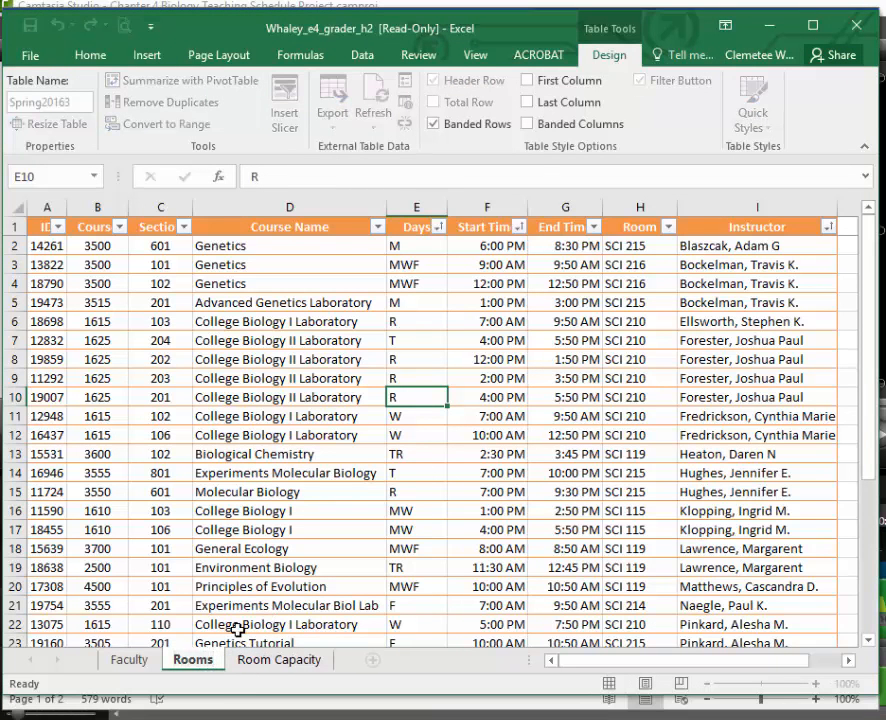
- Check the next instruction in Word and, in Excel, sort the Rooms table by Room instead of Instructor as the first level, A to Z
key("alt+Tab")
scroll(628, 510, "down", 4)
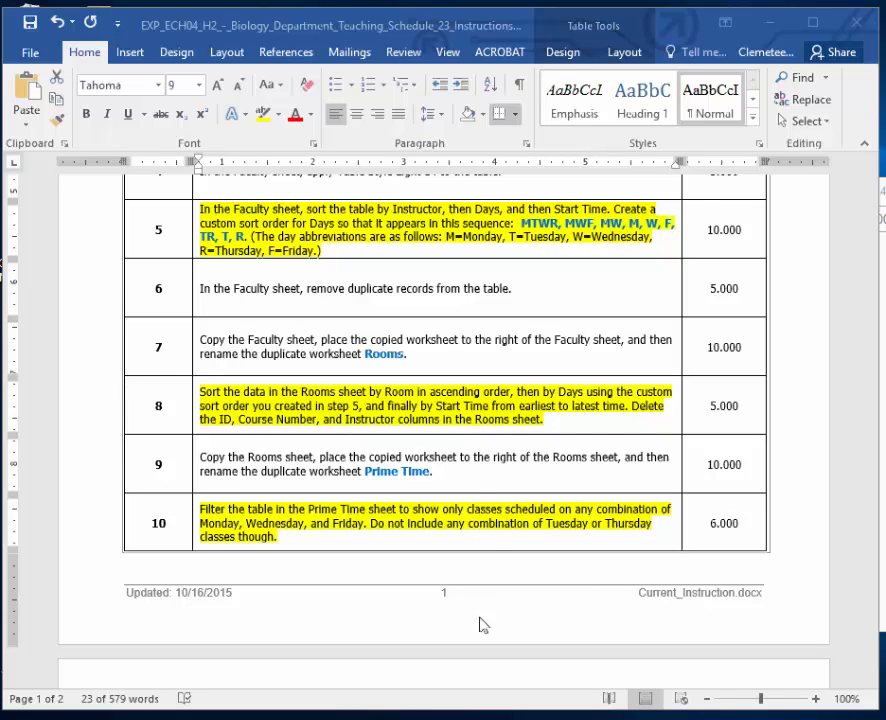
mouse_move(490, 714)
left_click(715, 703)
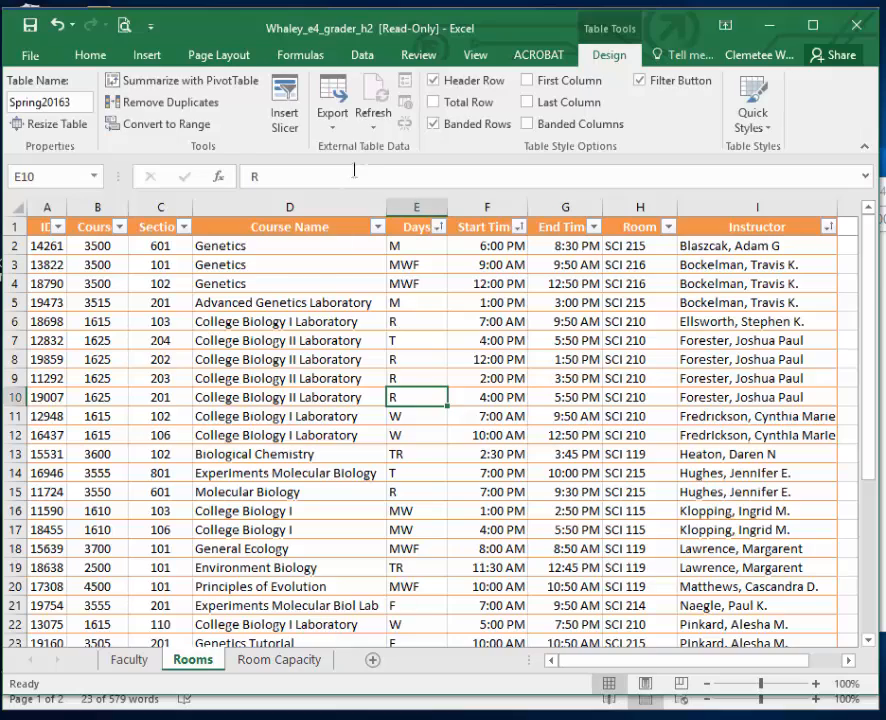
left_click(363, 58)
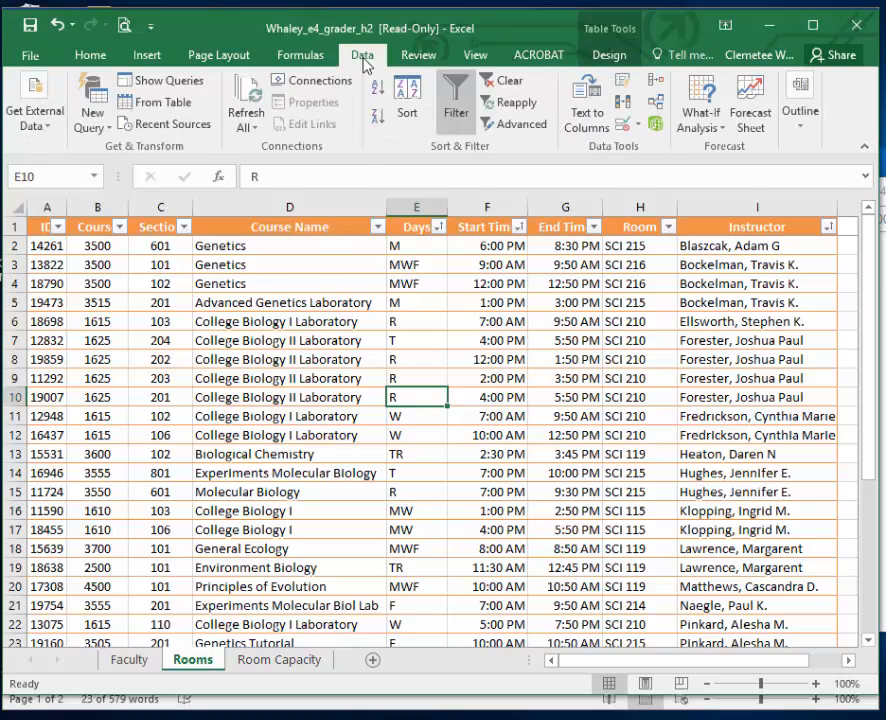
left_click(414, 112)
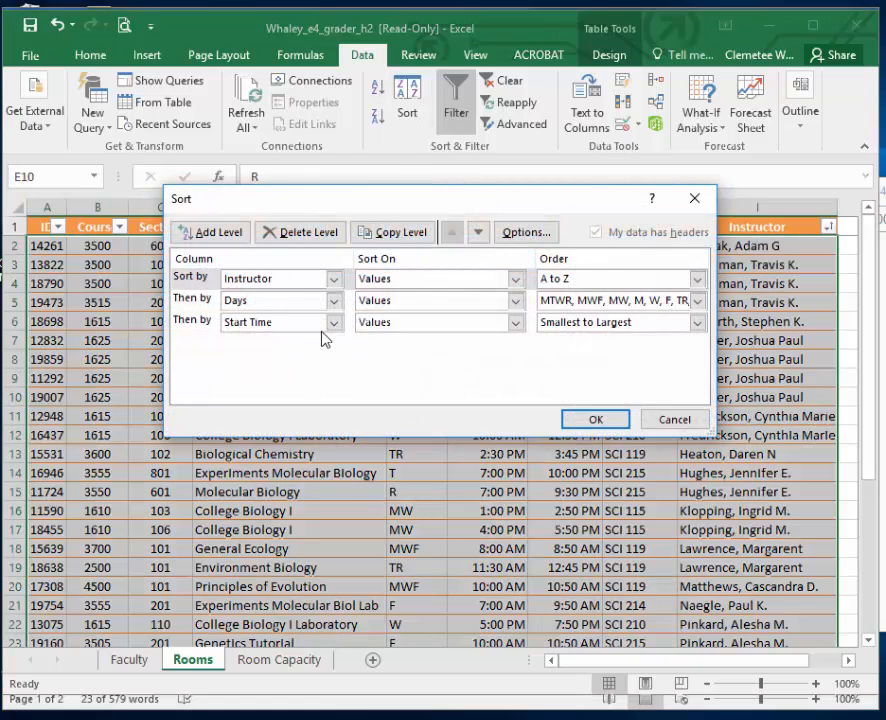
left_click(333, 280)
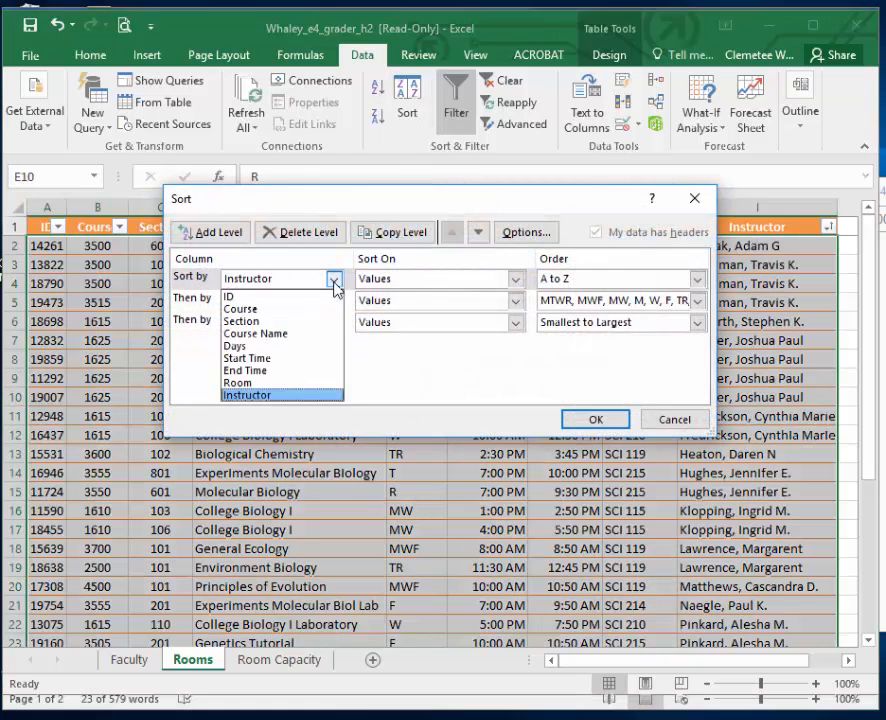
left_click(318, 383)
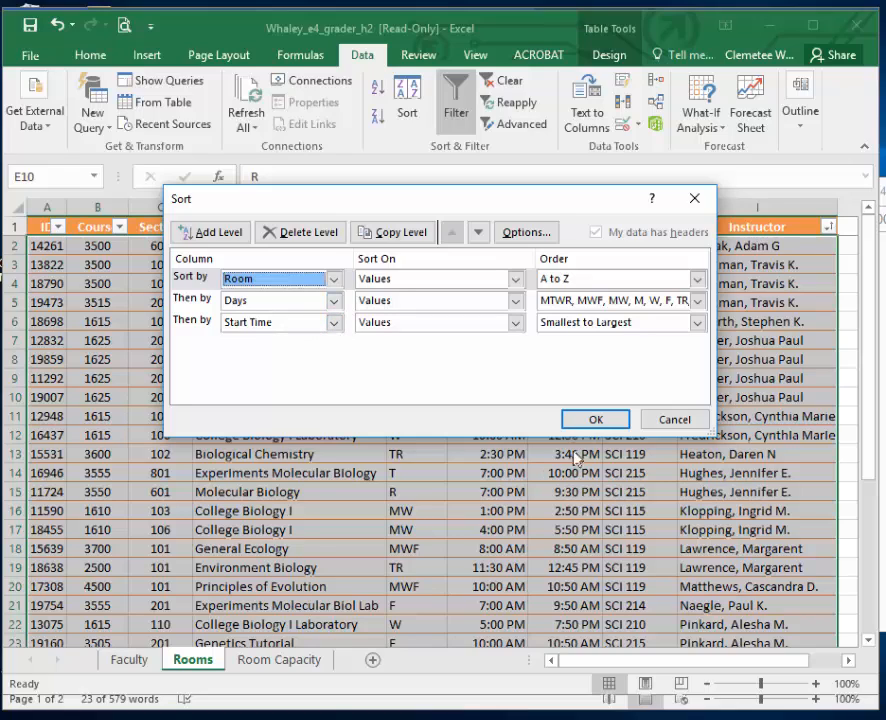
left_click(598, 421)
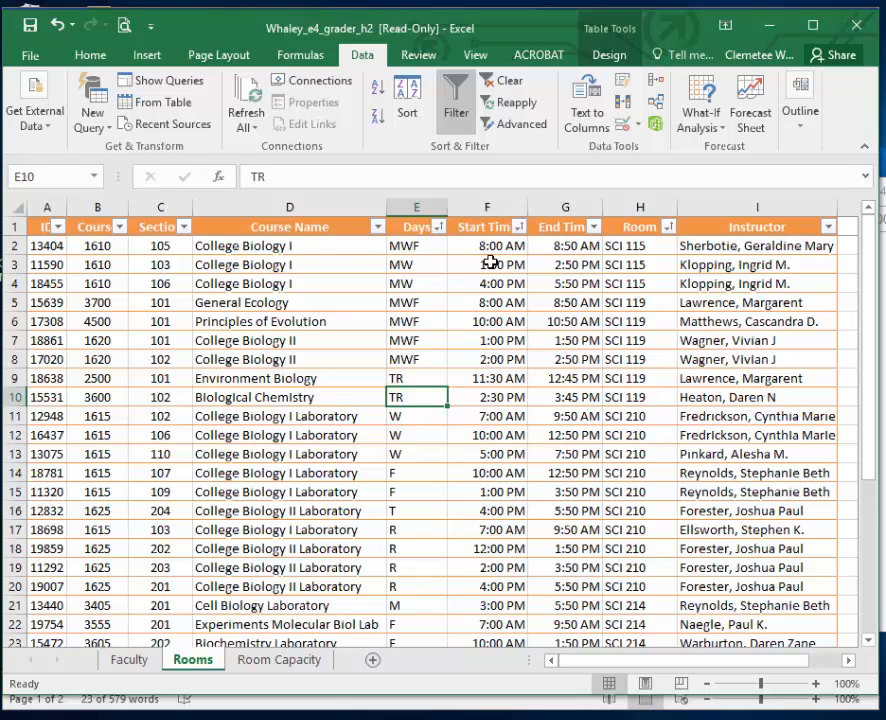
left_click(53, 206)
left_click(100, 210, "ctrl")
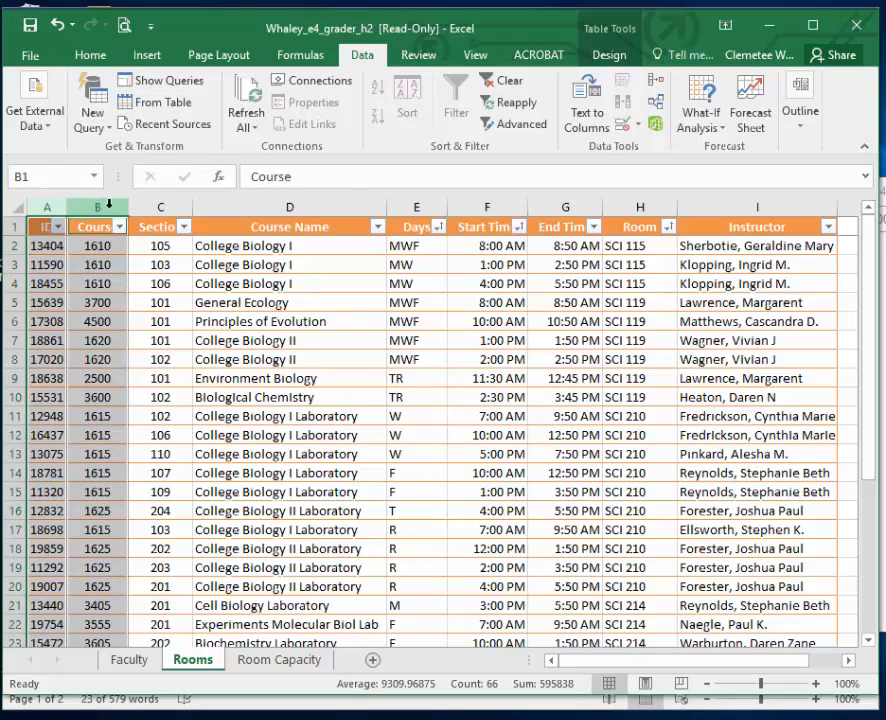
left_click(738, 206, "ctrl")
scroll(612, 148, "up", 4)
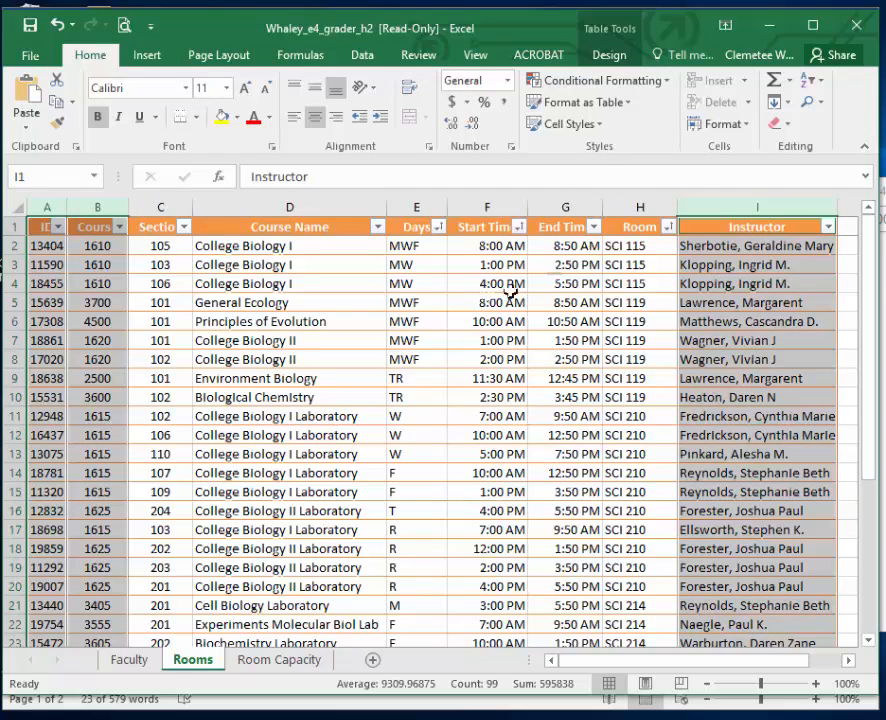
- Delete the ID, Course, and Instructor columns from the Rooms sheet one at a time
left_click(49, 210)
right_click(49, 210)
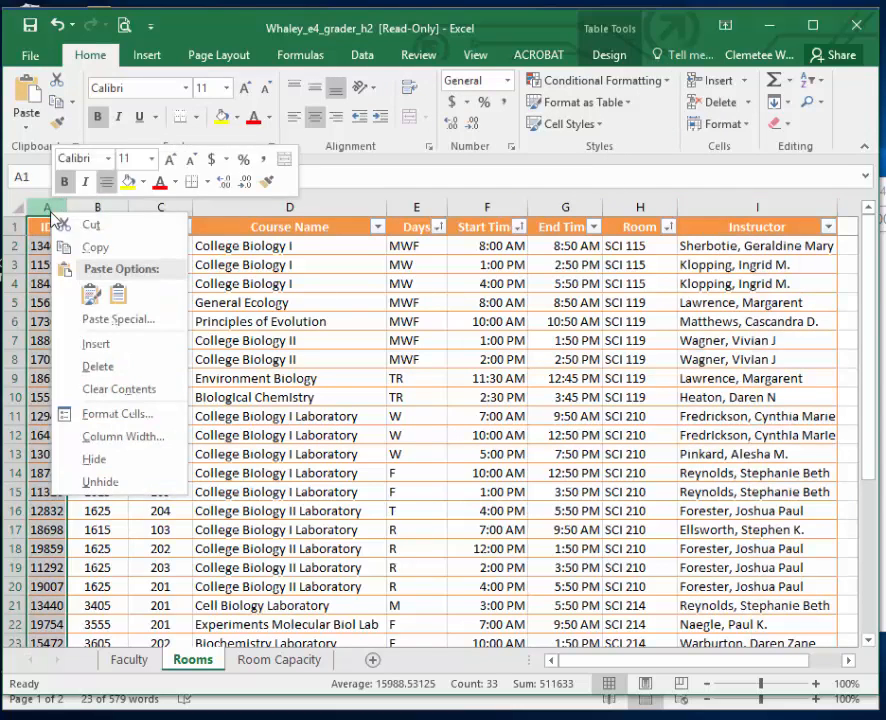
left_click(96, 369)
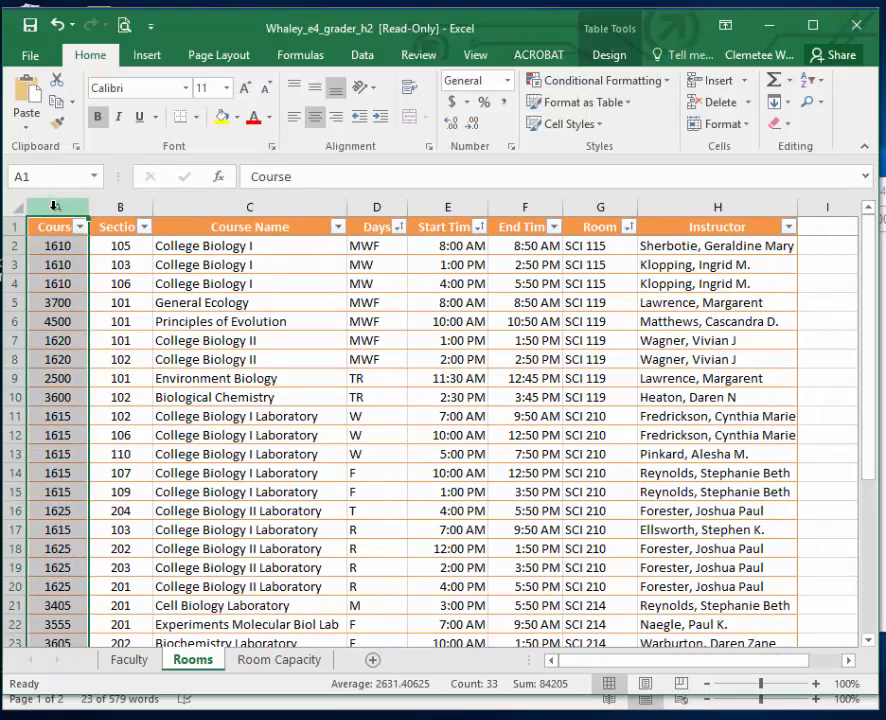
right_click(57, 210)
left_click(96, 372)
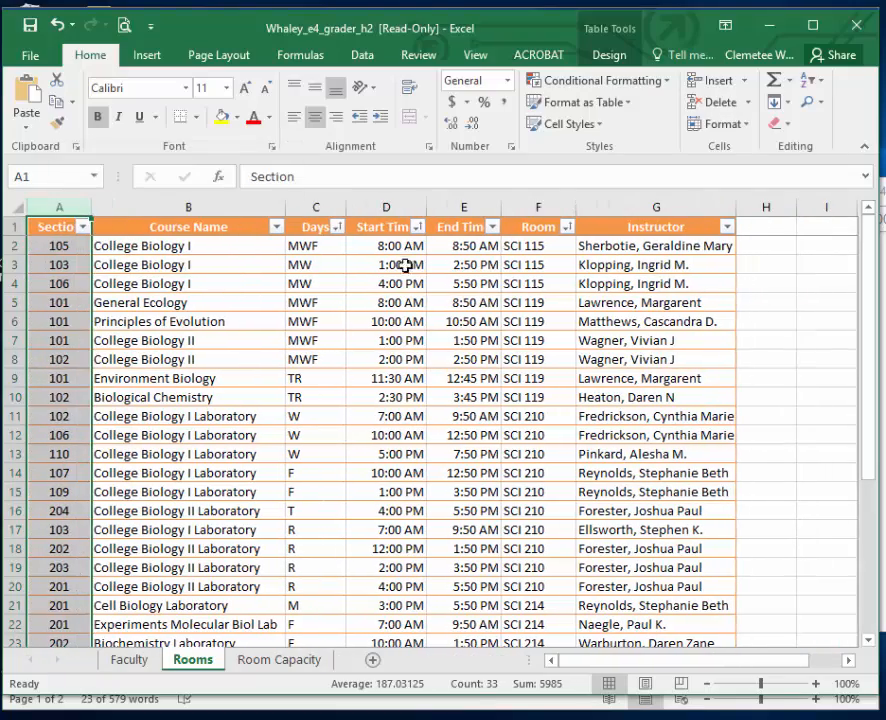
right_click(614, 208)
left_click(652, 364)
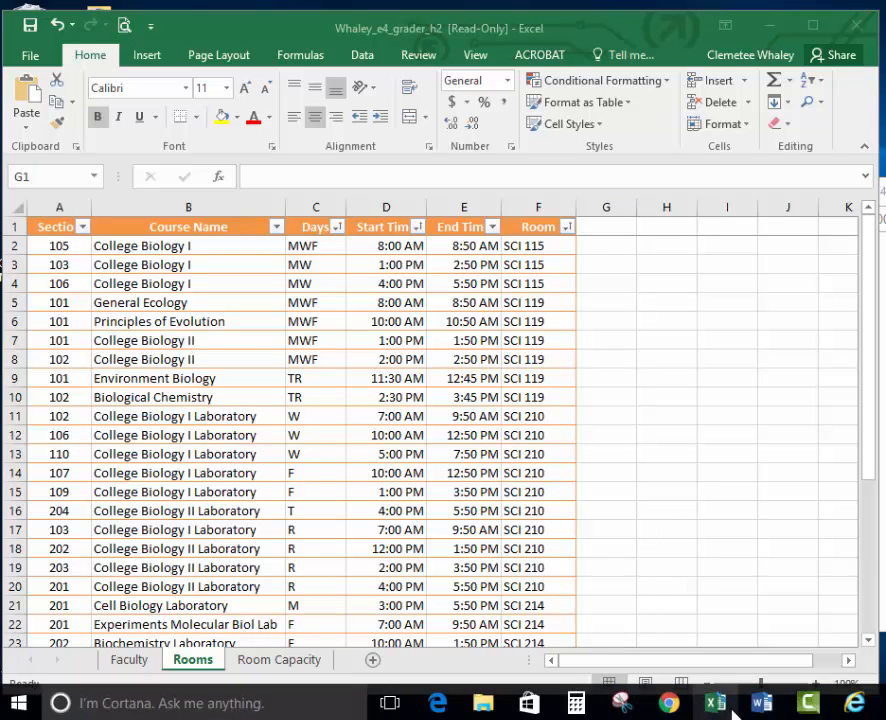
- Check the next Word instruction and, in Excel, copy the Rooms sheet and place the copy directly after Rooms
left_click(722, 656)
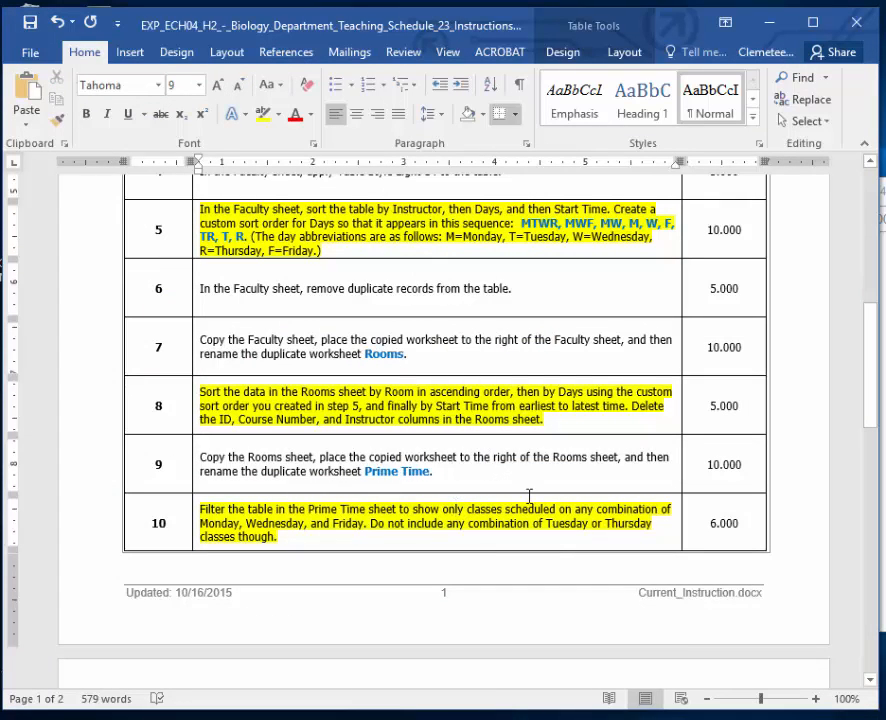
left_click(718, 706)
right_click(212, 665)
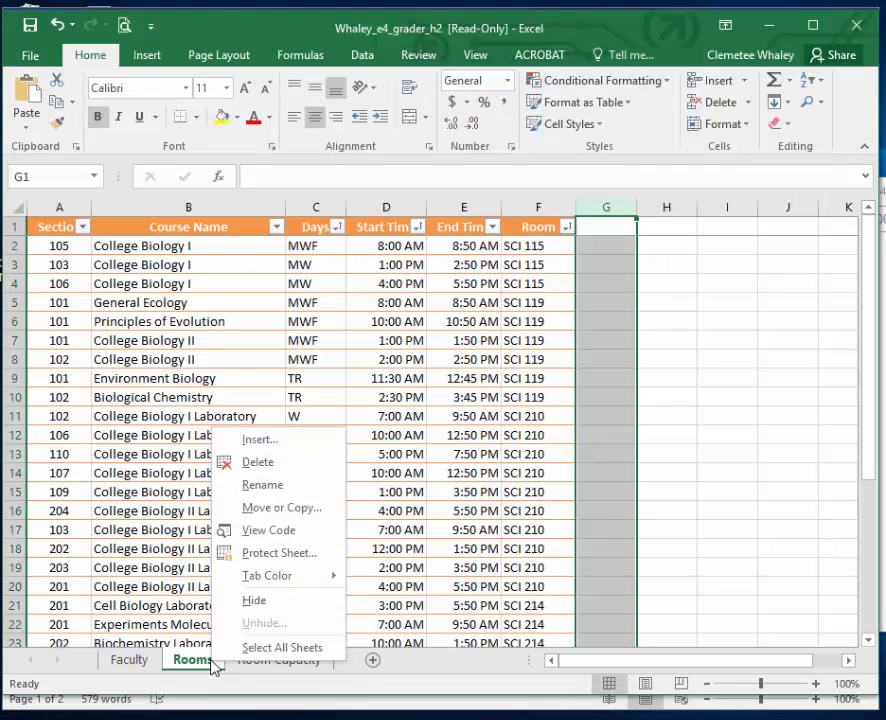
left_click(257, 508)
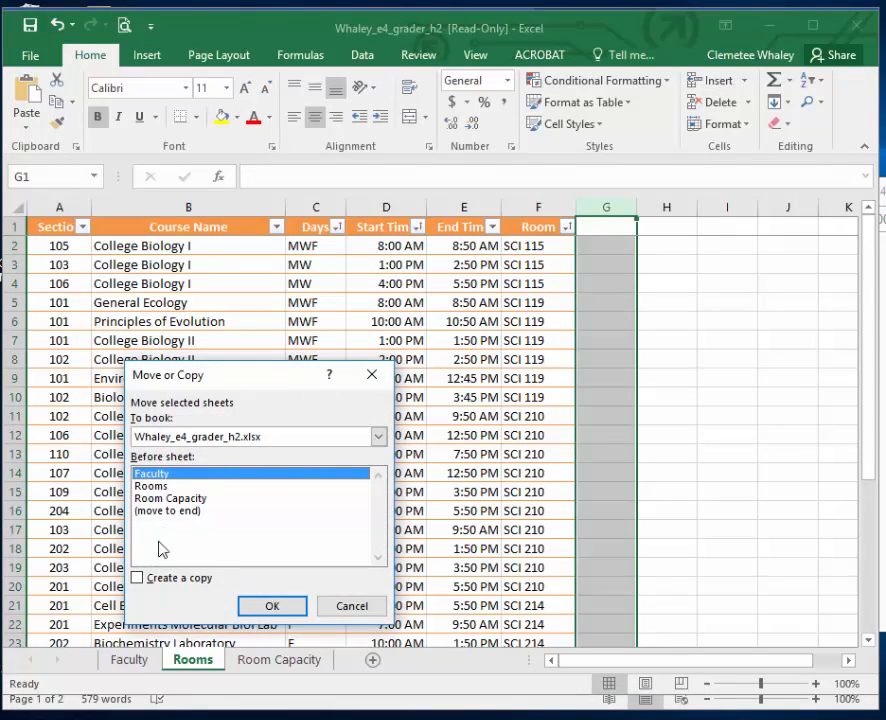
left_click(138, 578)
left_click(270, 607)
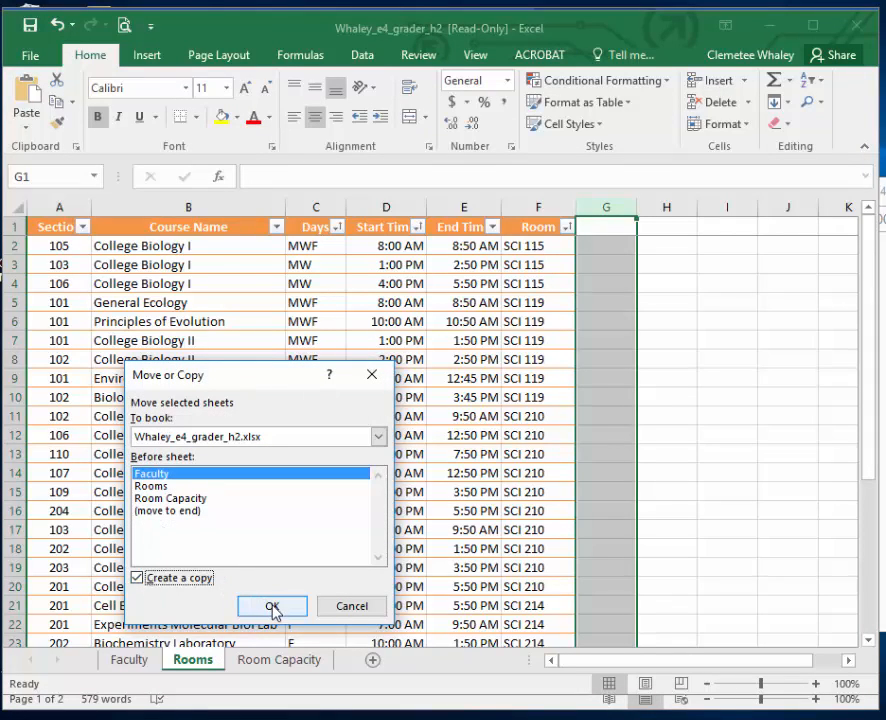
left_click(272, 608)
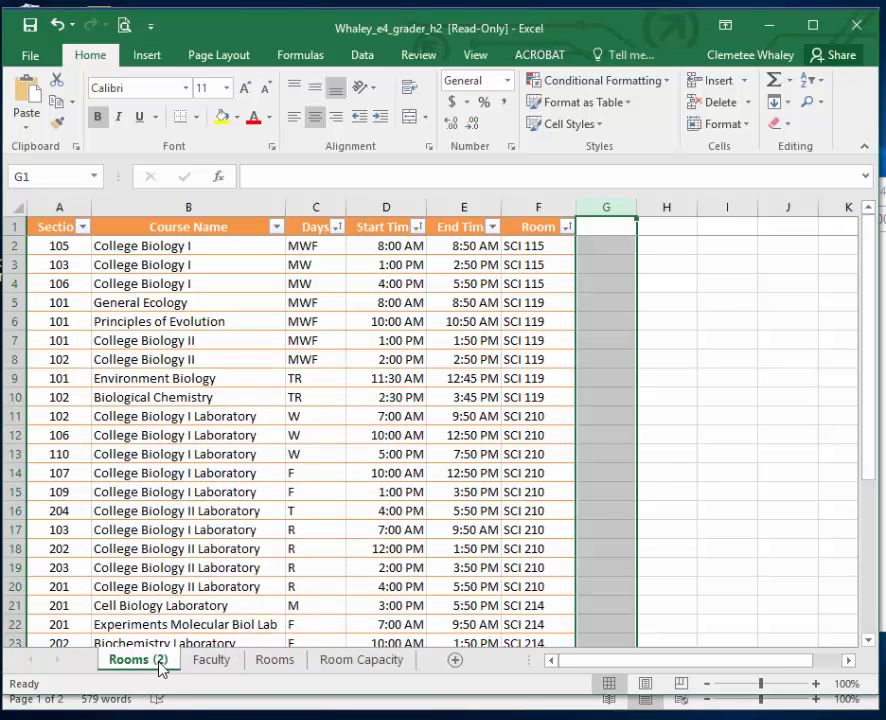
left_click_drag(215, 666, 330, 665)
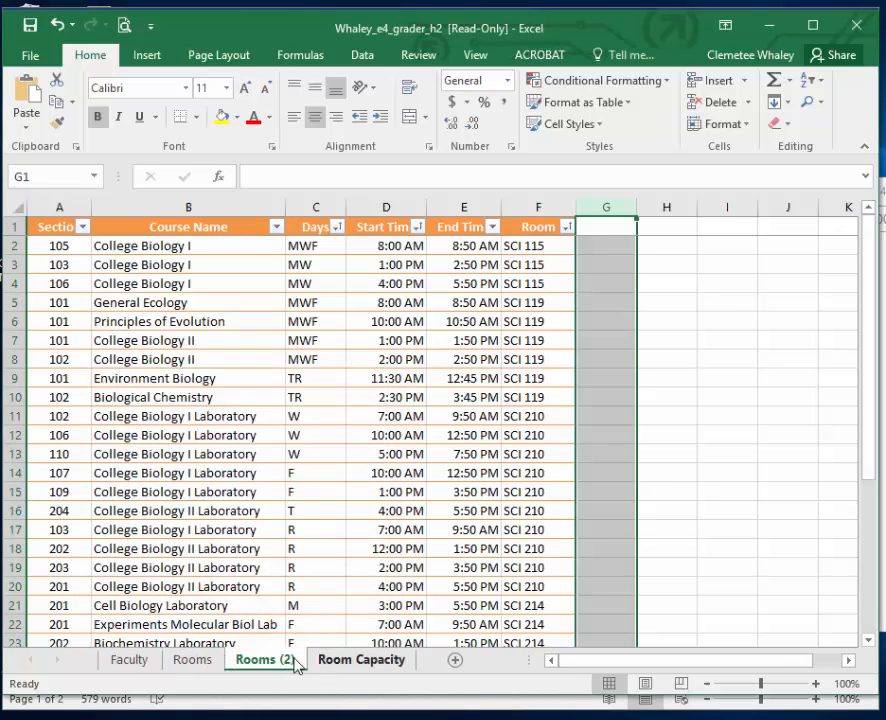
- Rename the copied Rooms sheet as Prime Time
double_click(302, 662)
type("Pri")
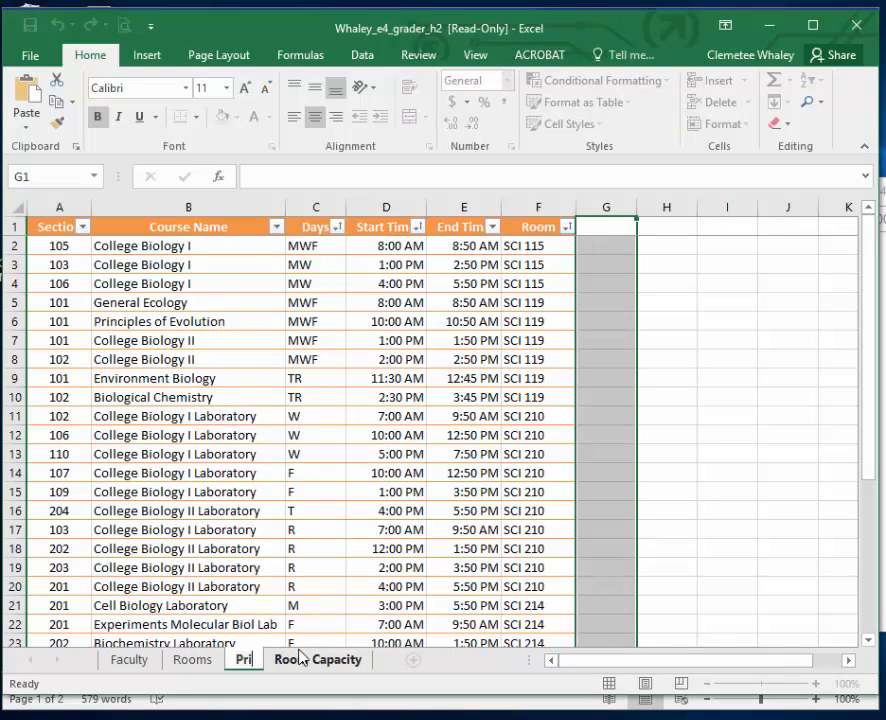
type("me Time")
key("Return")
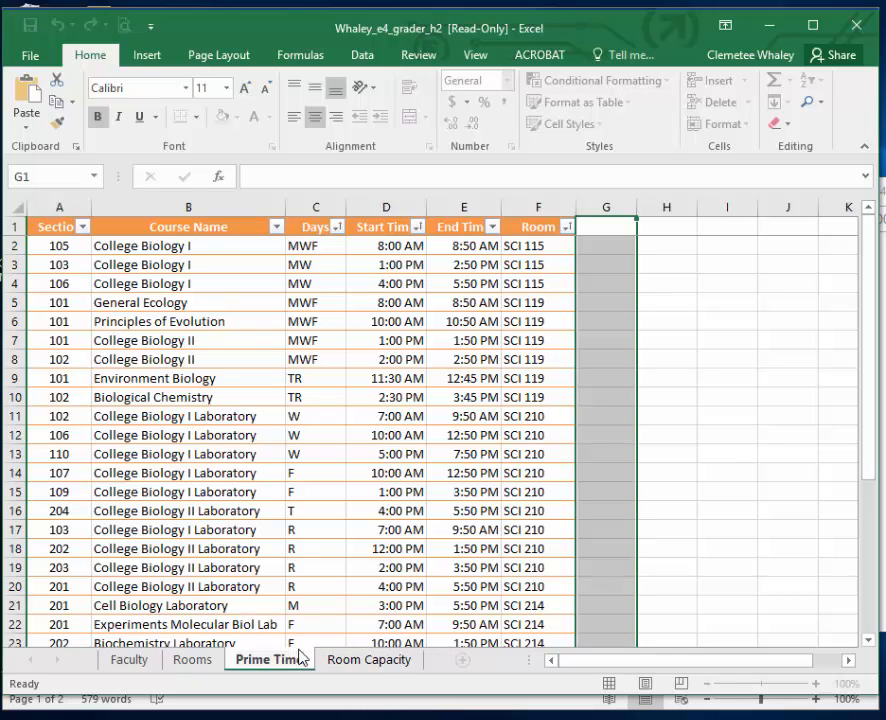
- Read the filter instructions for the Prime Time sheet in Word and undo the stray text typed in instruction 9
key("alt+Tab")
scroll(772, 578, "down", 1)
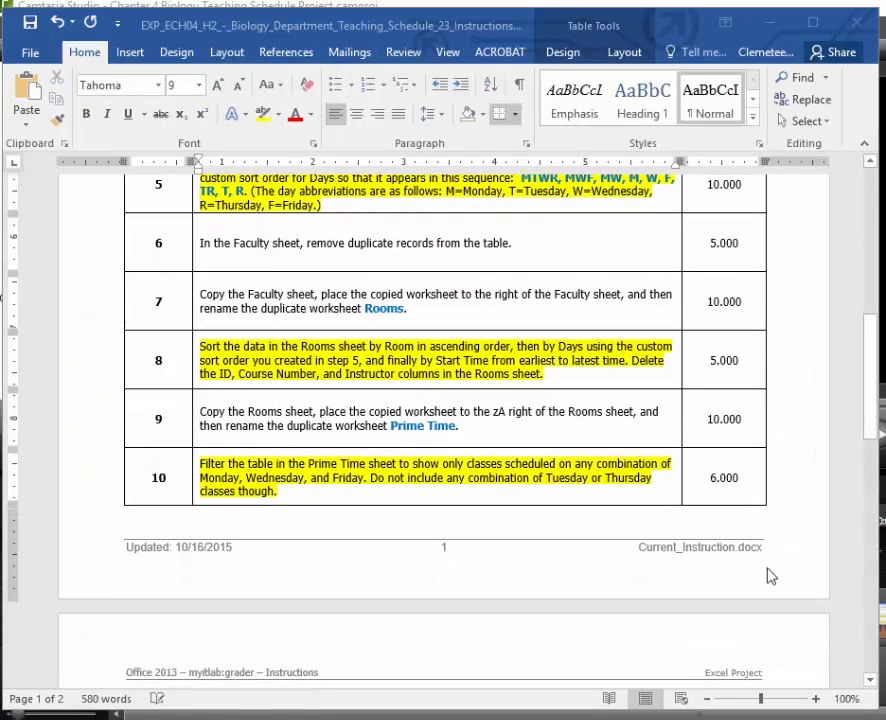
scroll(772, 576, "down", 1)
scroll(770, 576, "down", 1)
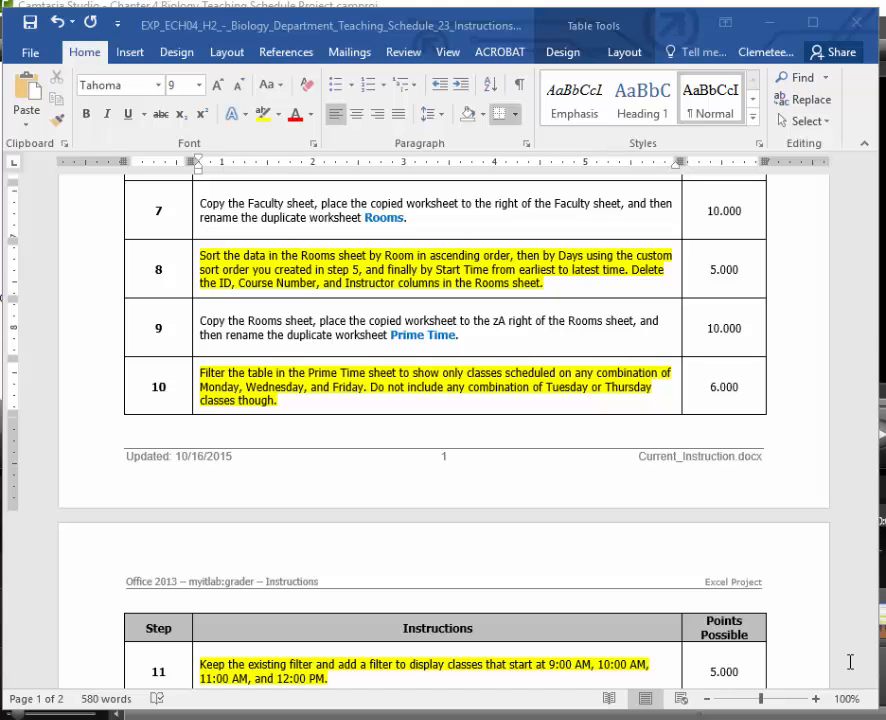
key("ctrl+z")
- In Excel, filter the Prime Time table's Days column to show only M, MW, MWF, and W classes
key("alt+Tab")
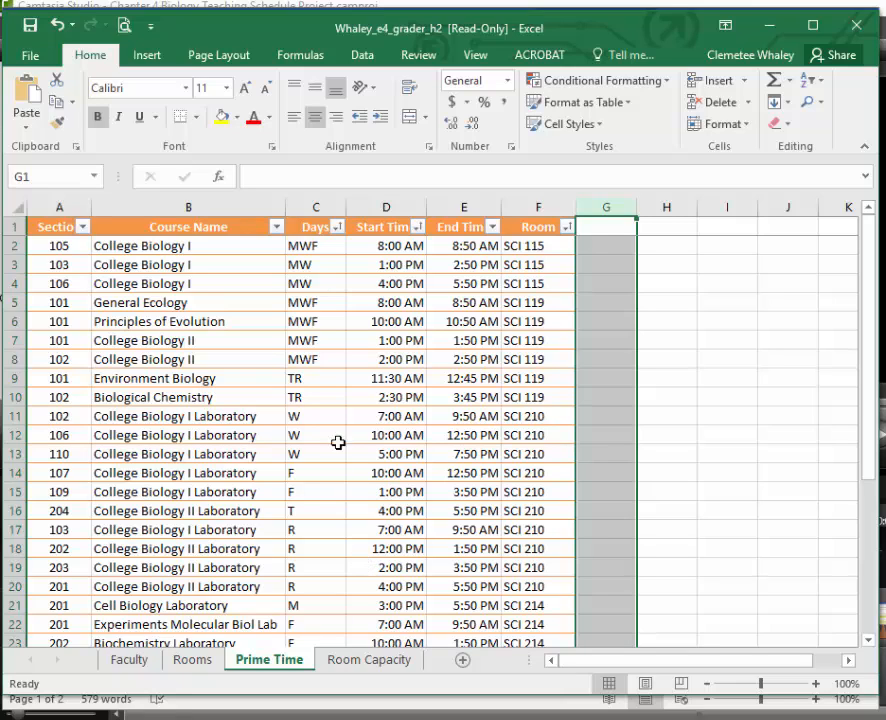
left_click(338, 228)
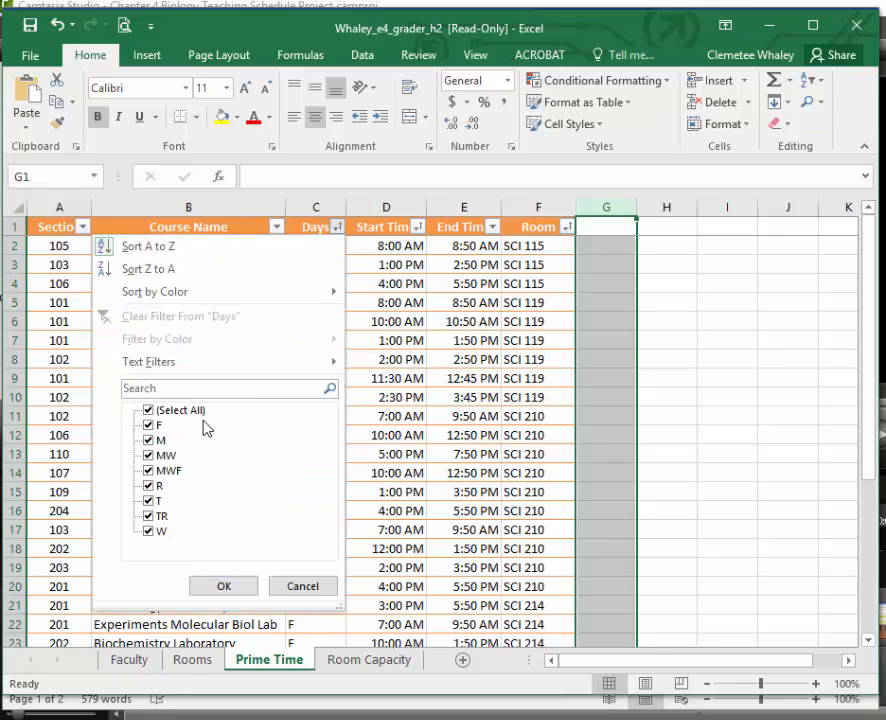
left_click(149, 412)
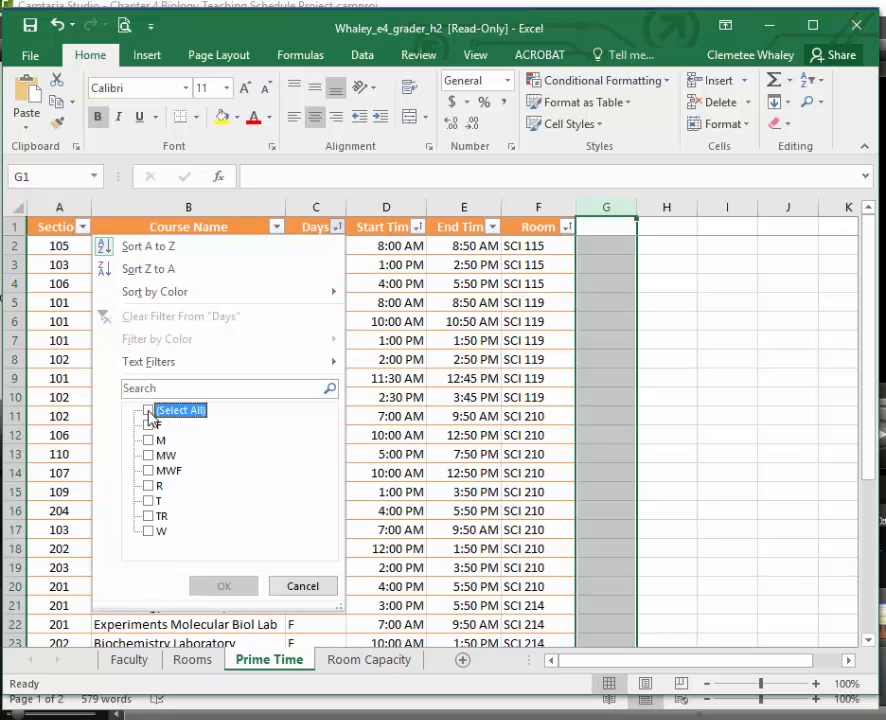
left_click(149, 440)
left_click(149, 455)
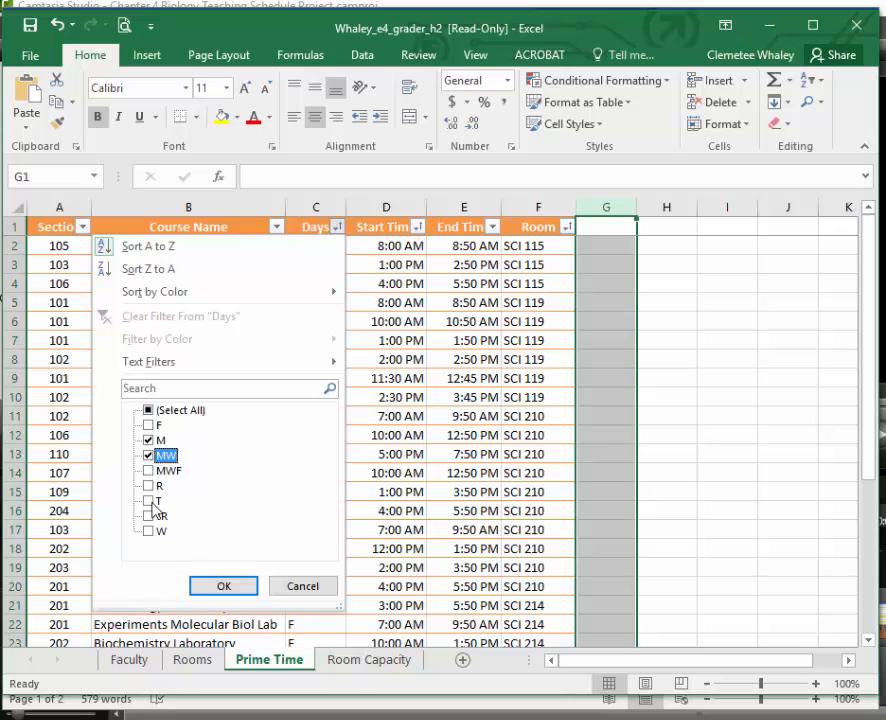
left_click(149, 531)
left_click(149, 470)
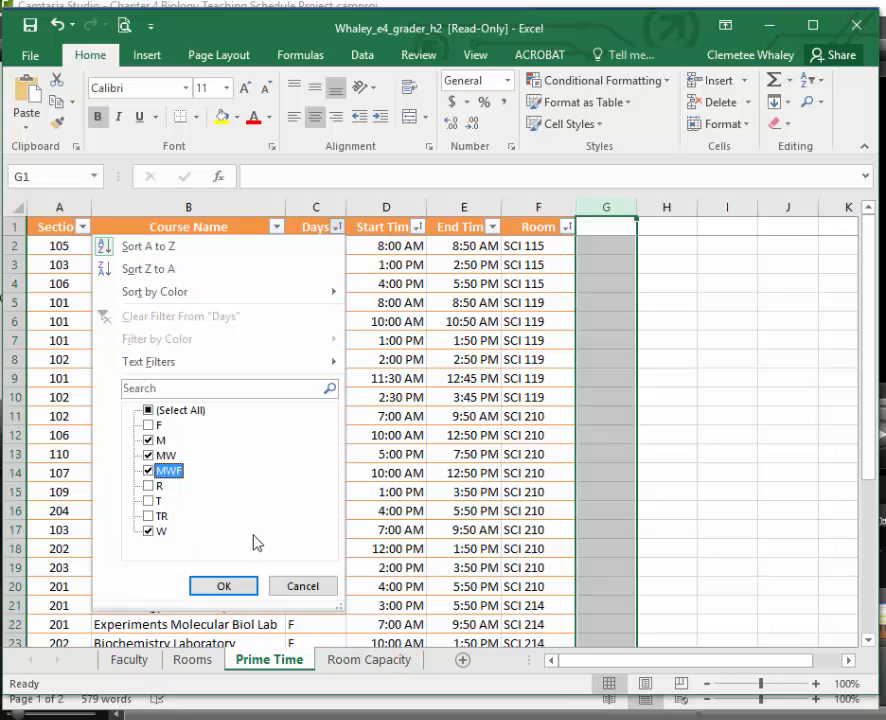
left_click(226, 588)
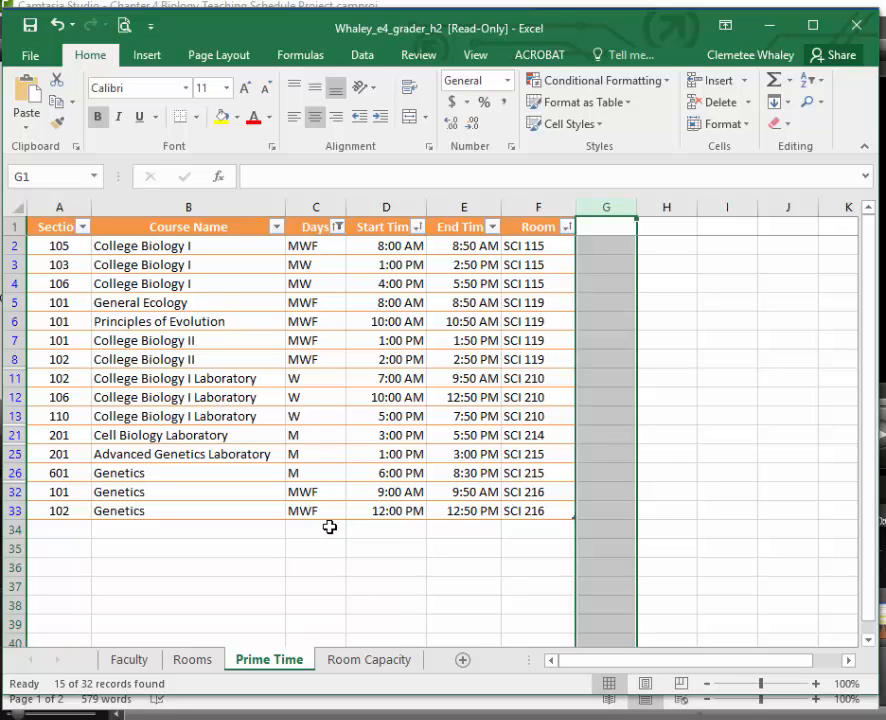
- Read instruction 11 about the start-time filter in the Word document and return to the Excel workbook
key("alt+Tab")
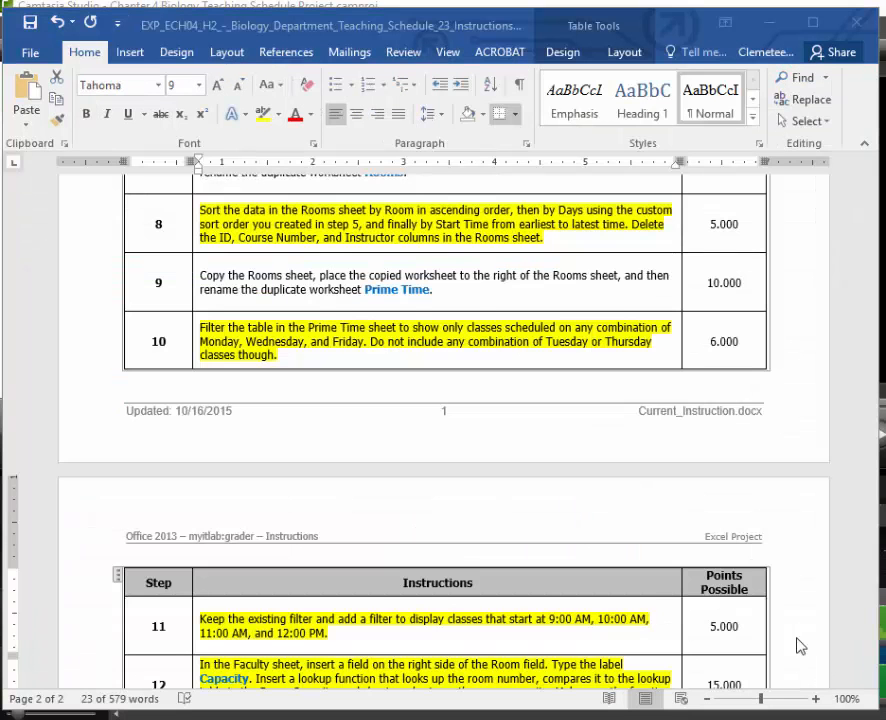
scroll(730, 583, "down", 4)
scroll(731, 584, "down", 1)
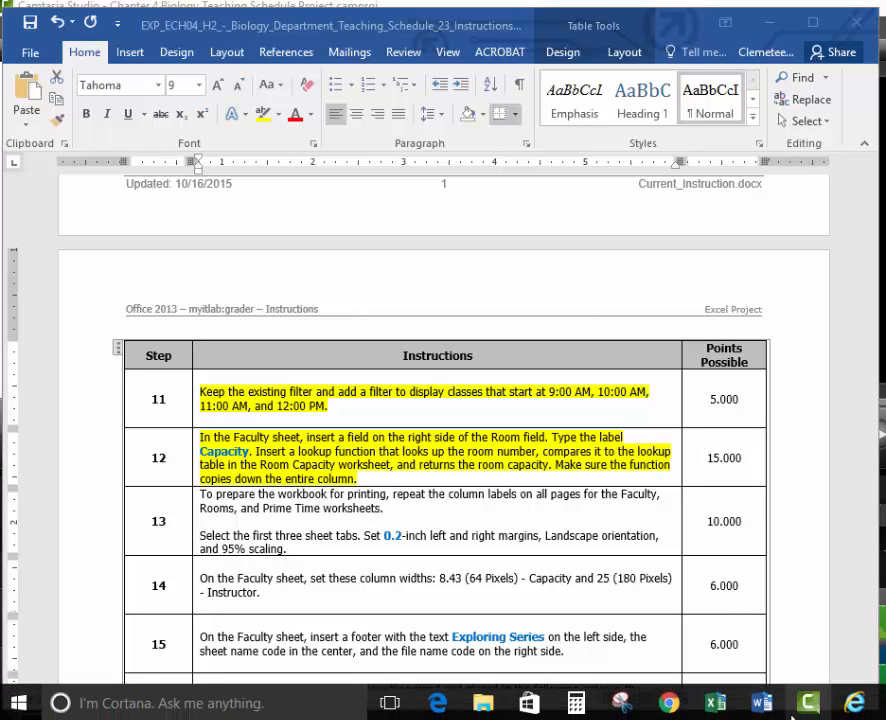
mouse_move(793, 712)
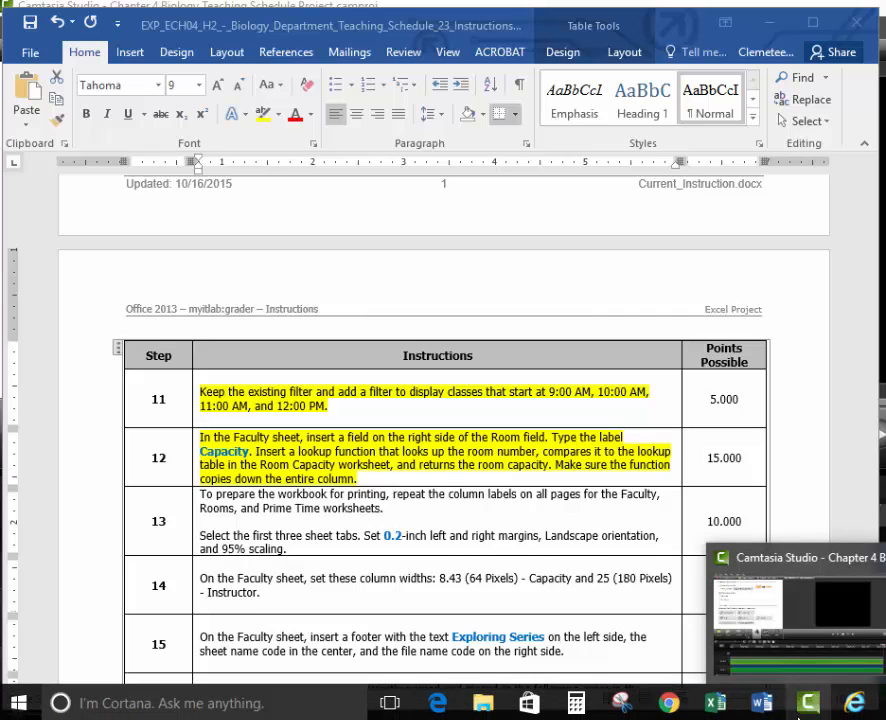
left_click(718, 705)
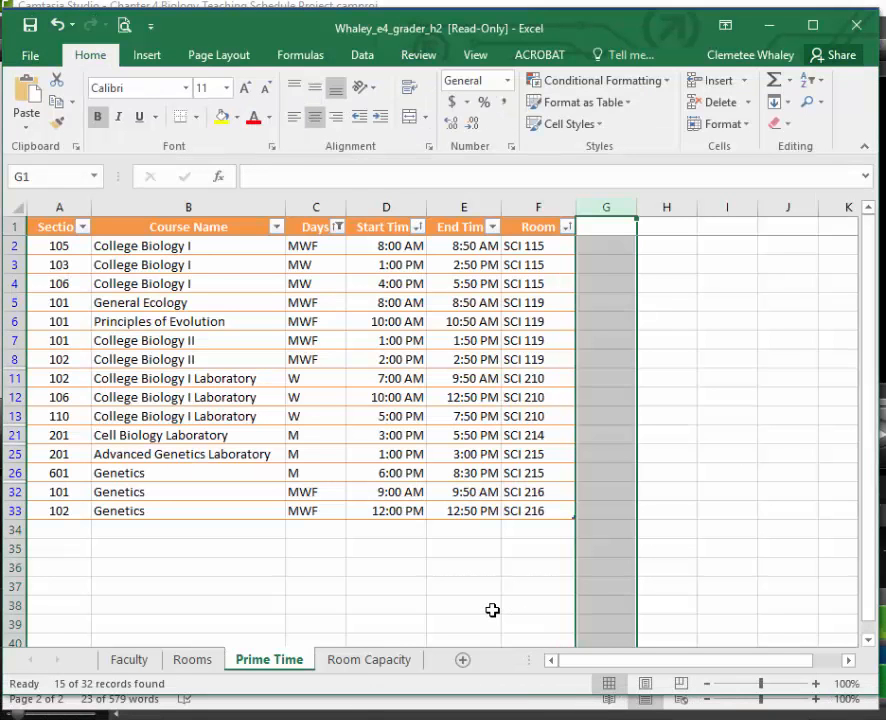
- Filter the Prime Time table's Start Time column to 9:00 AM, 10:00 AM, and 12:00 PM, keeping the Days filter
left_click(418, 227)
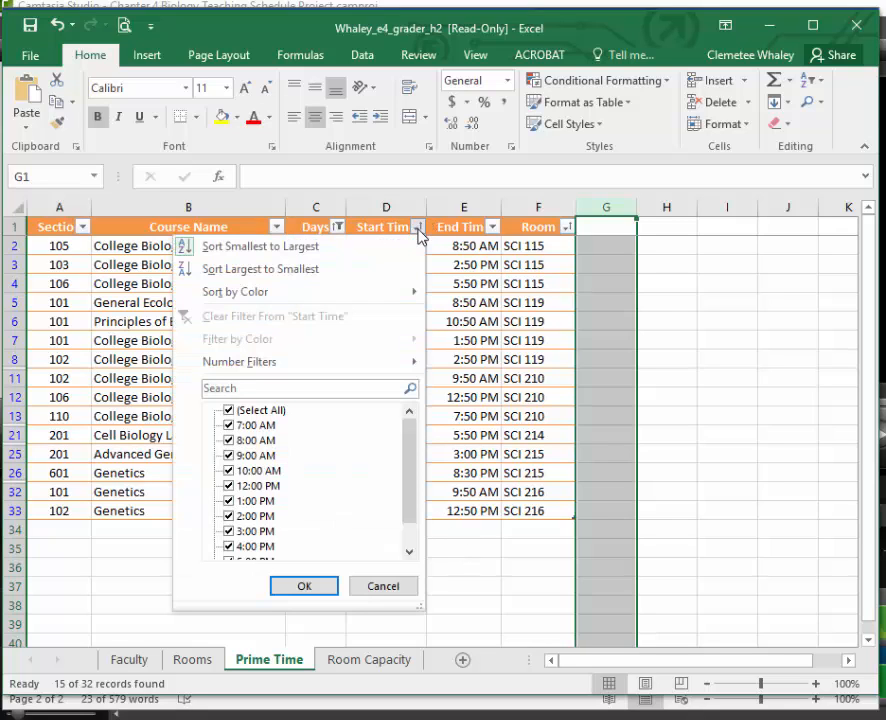
left_click(228, 411)
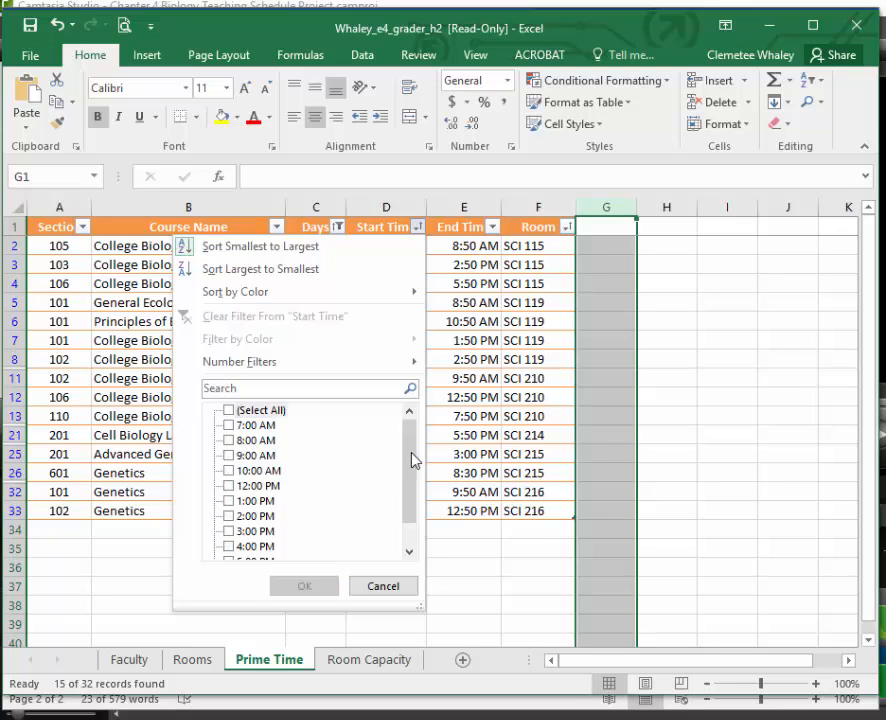
left_click_drag(415, 460, 415, 478)
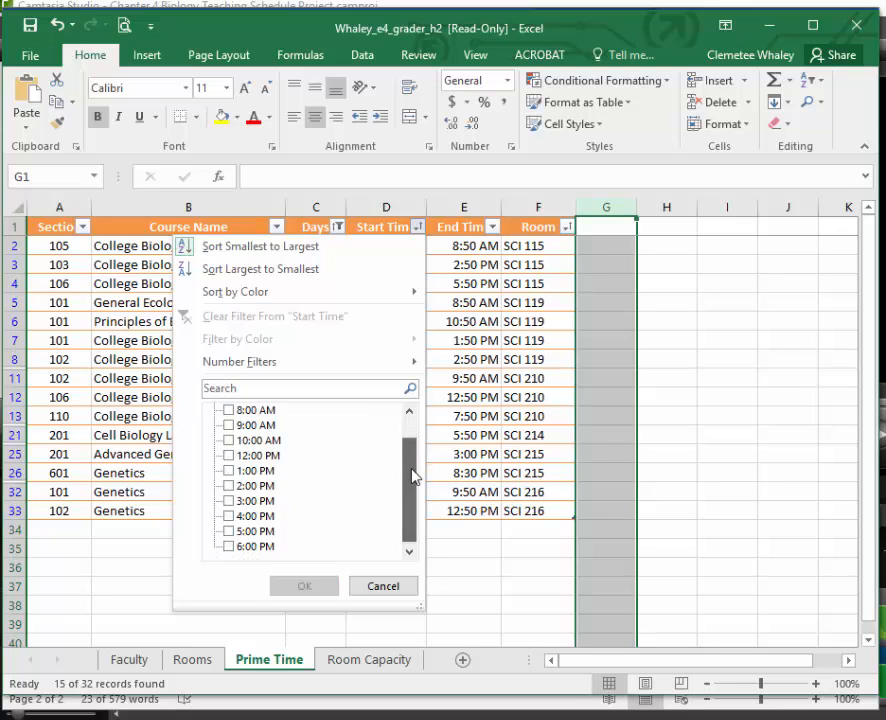
left_click(228, 425)
left_click(228, 440)
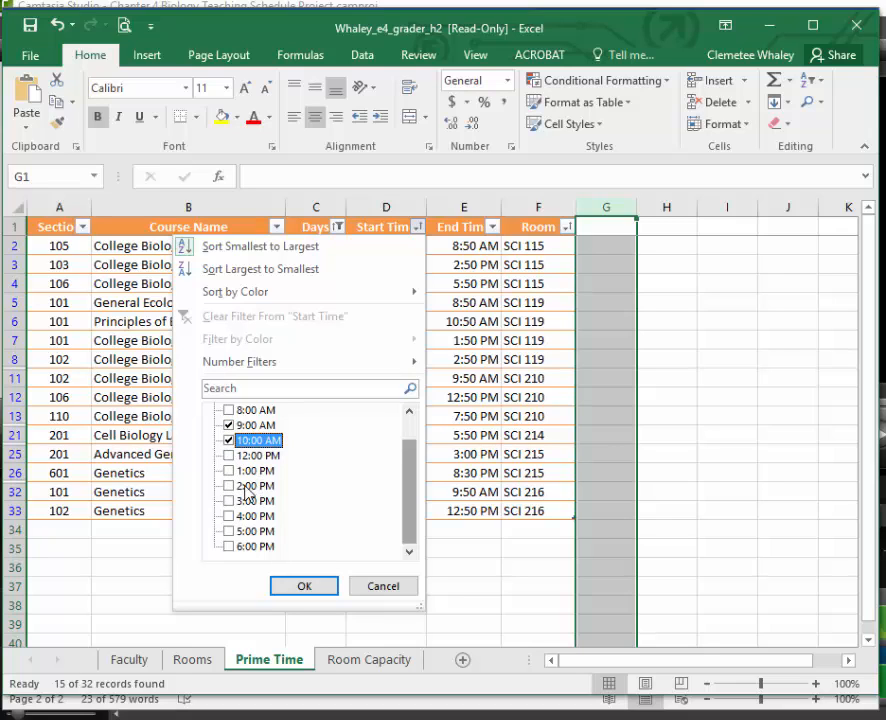
scroll(246, 500, "up", 1)
scroll(249, 493, "down", 1)
left_click(228, 455)
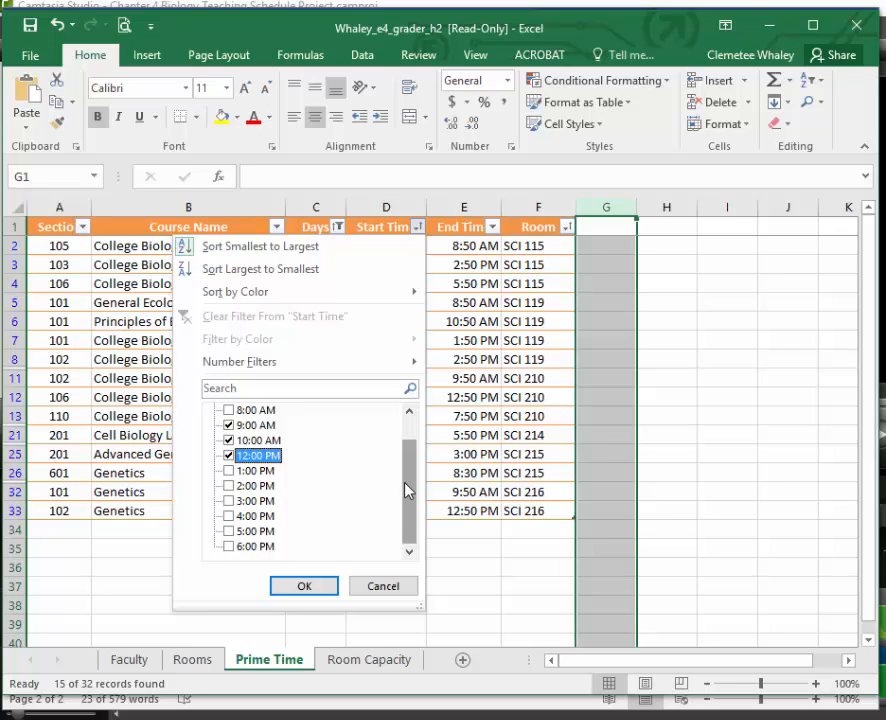
scroll(306, 498, "up", 1)
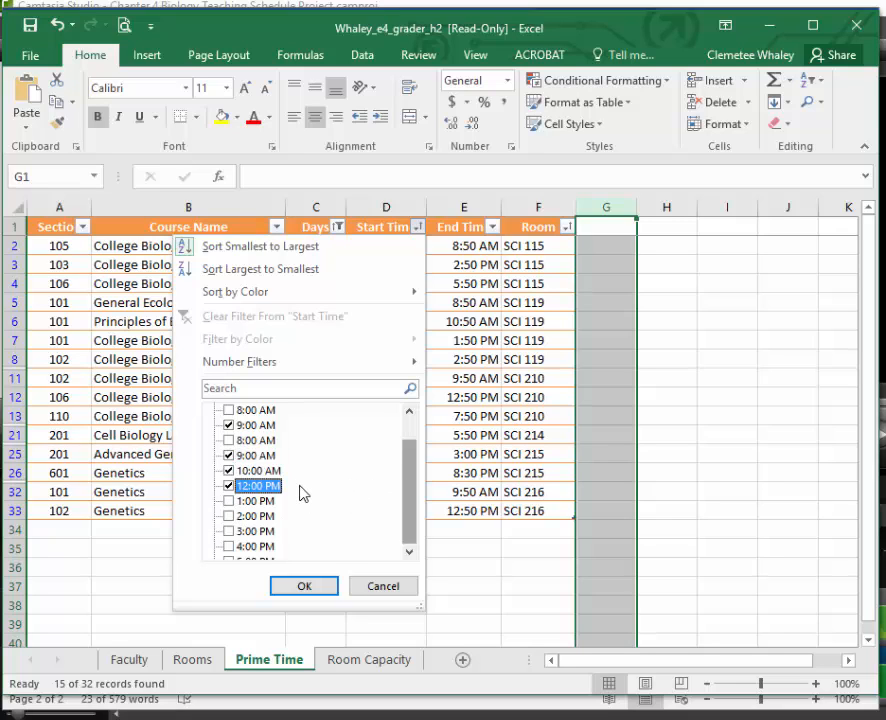
left_click(309, 588)
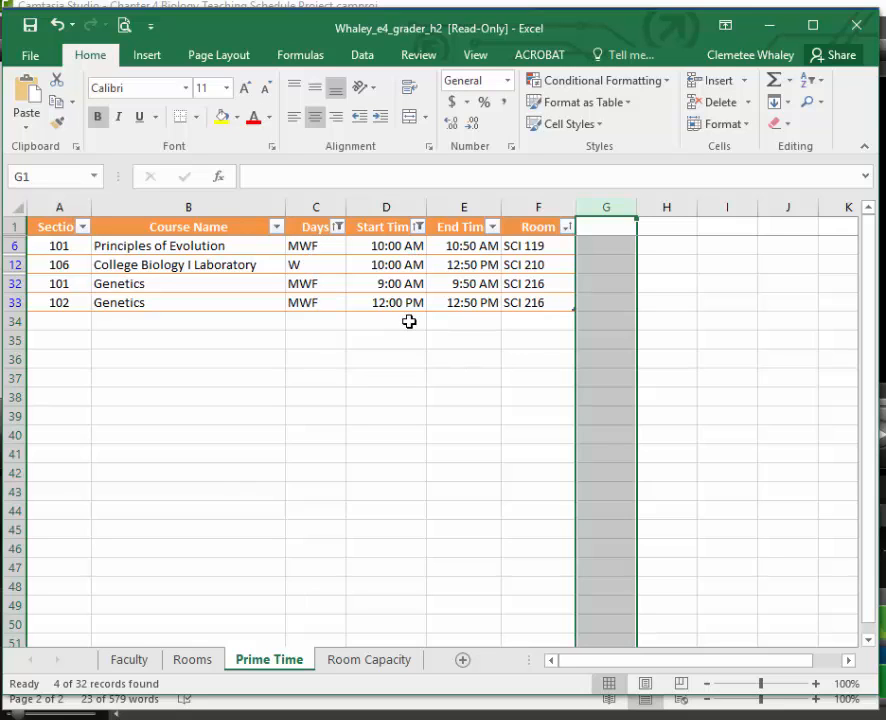
- Read instruction 12 in the Word document about adding a Capacity field and lookup function to the Faculty sheet
mouse_move(518, 702)
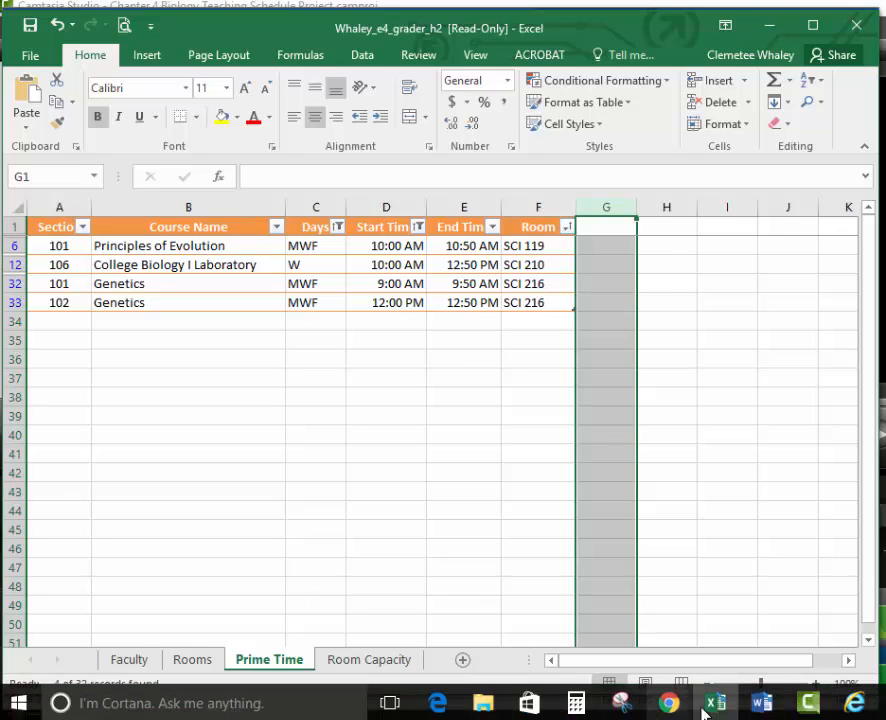
mouse_move(761, 703)
left_click(720, 650)
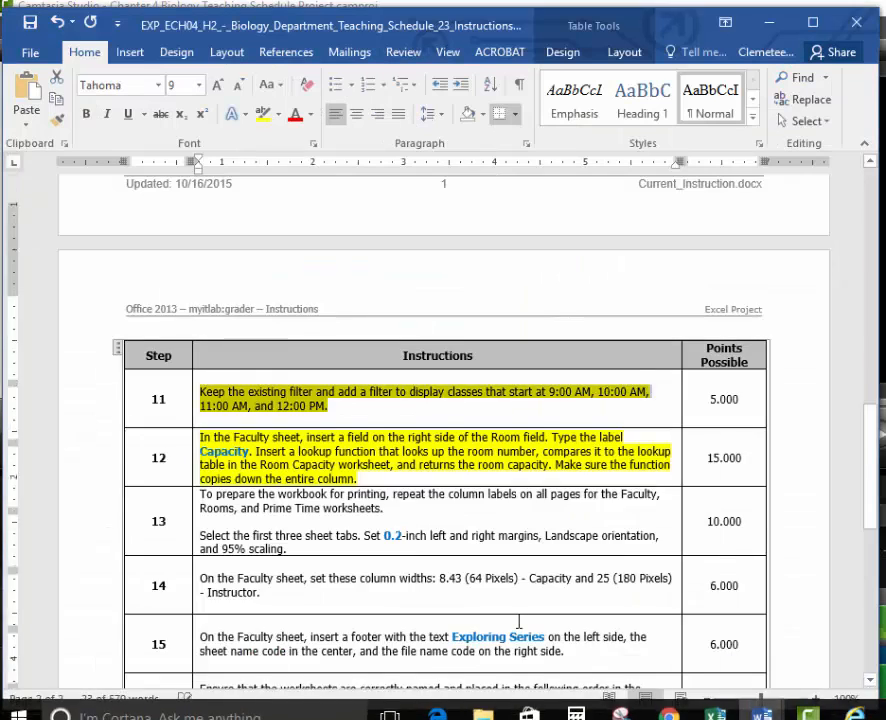
scroll(519, 623, "down", 3)
scroll(415, 508, "up", 1)
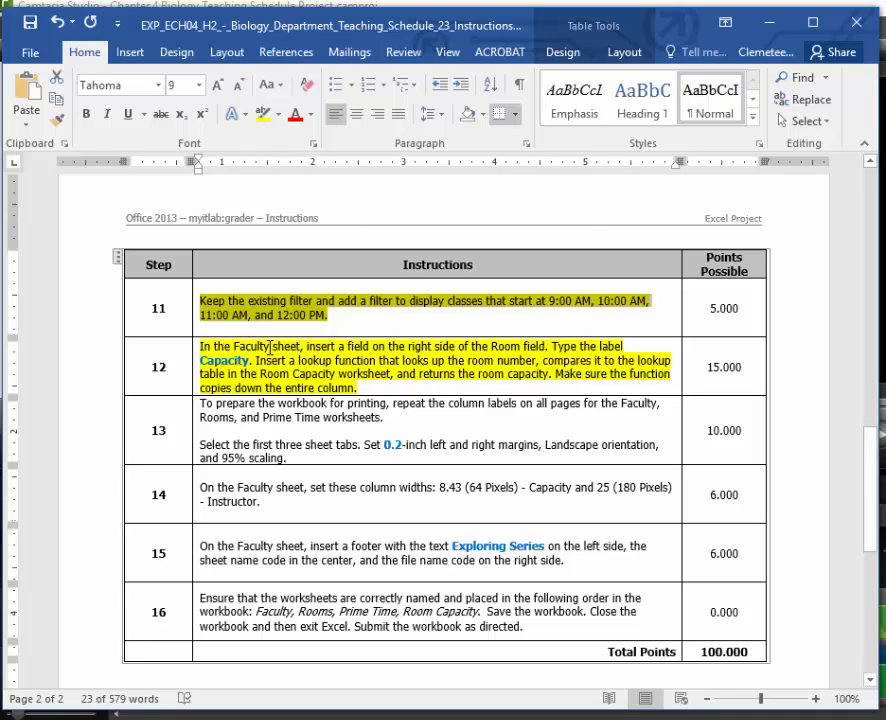
triple_click(315, 367)
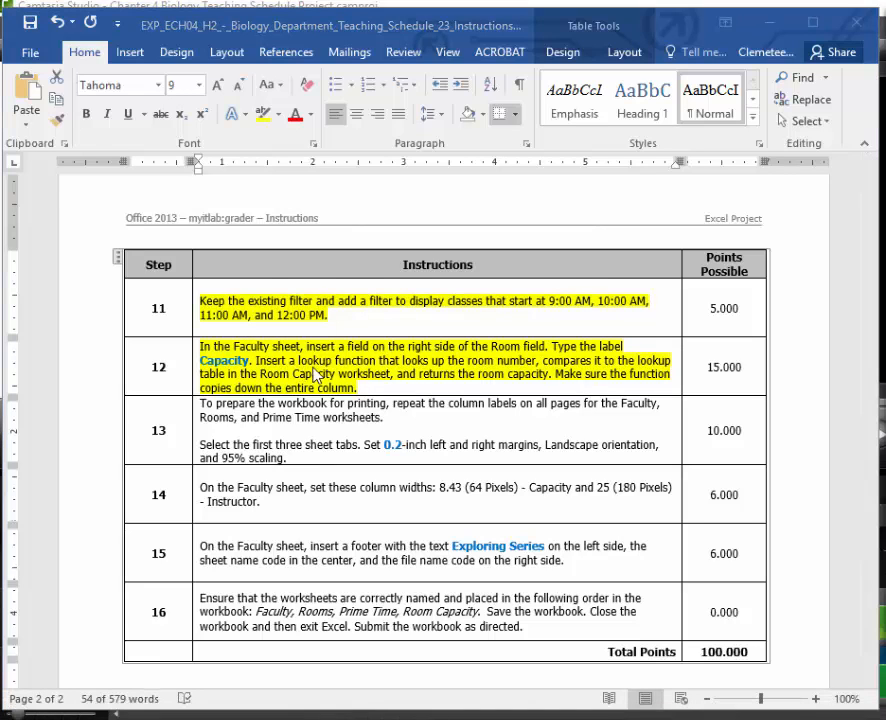
mouse_move(592, 698)
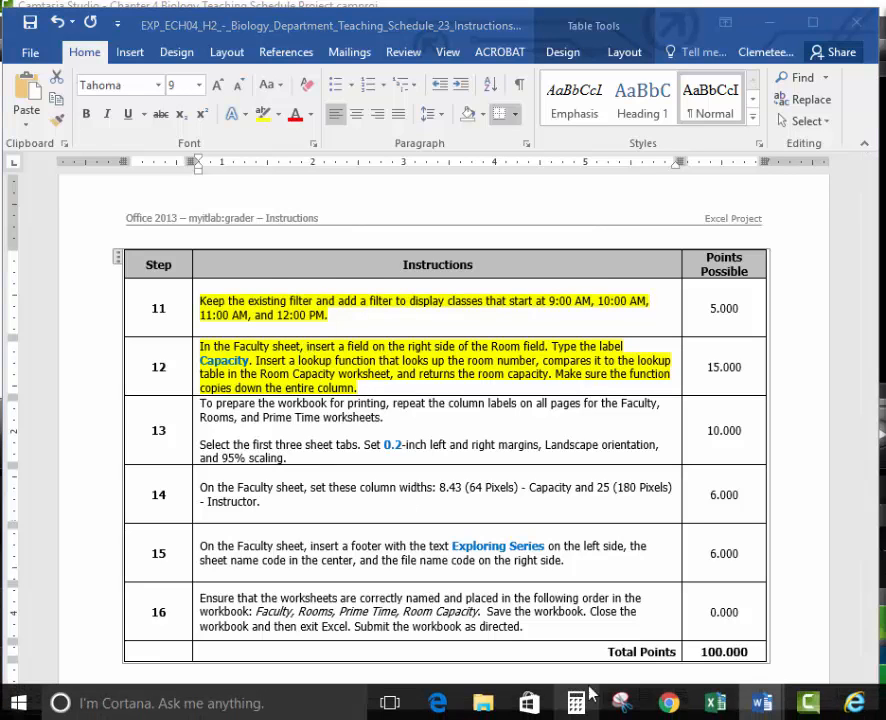
- Back in Excel, insert a new column between Room and Instructor on the Faculty sheet
left_click(713, 705)
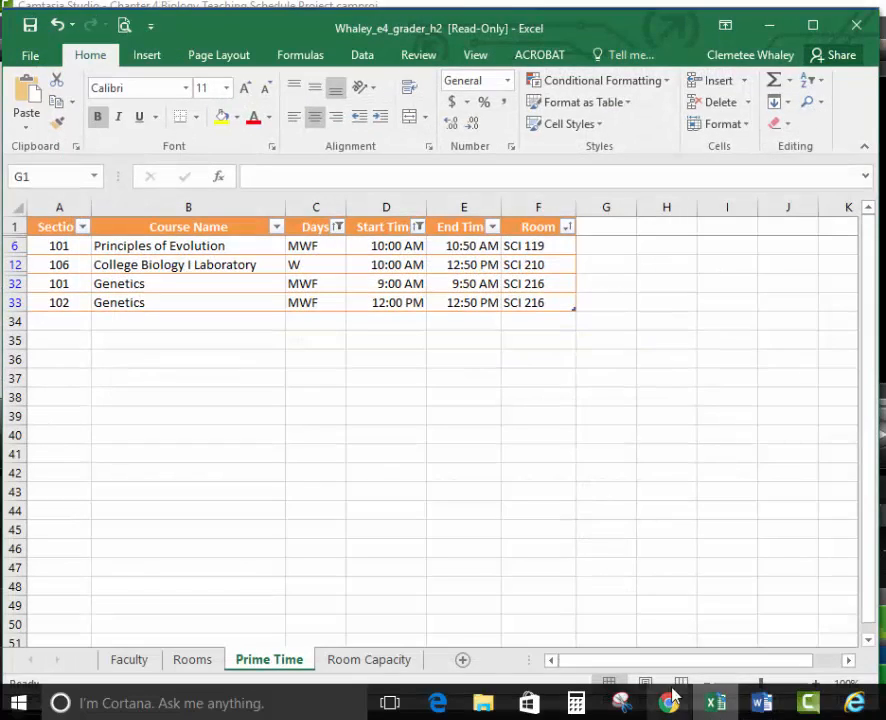
left_click(134, 661)
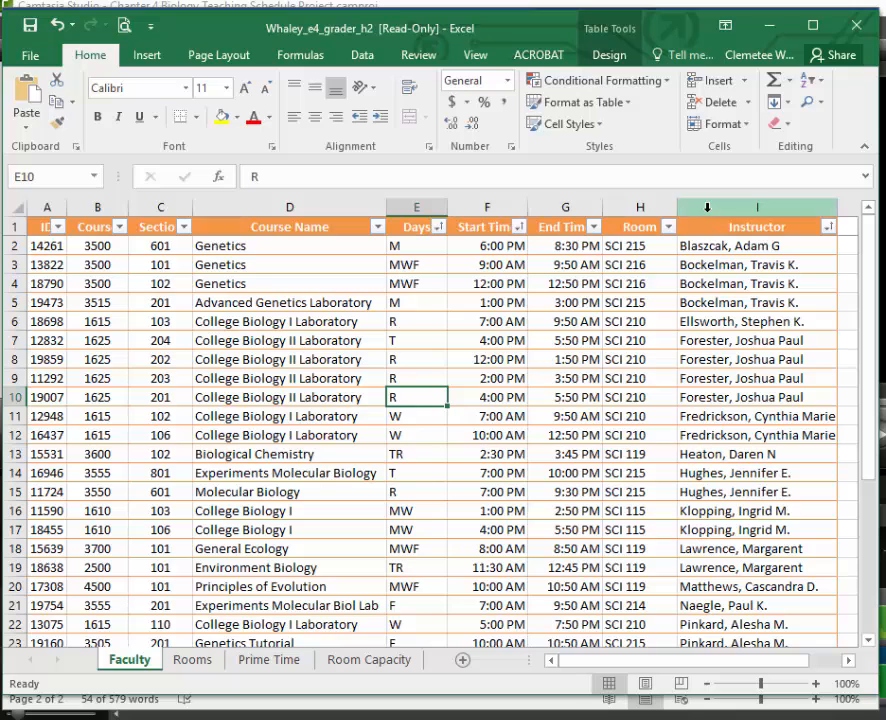
left_click(707, 207)
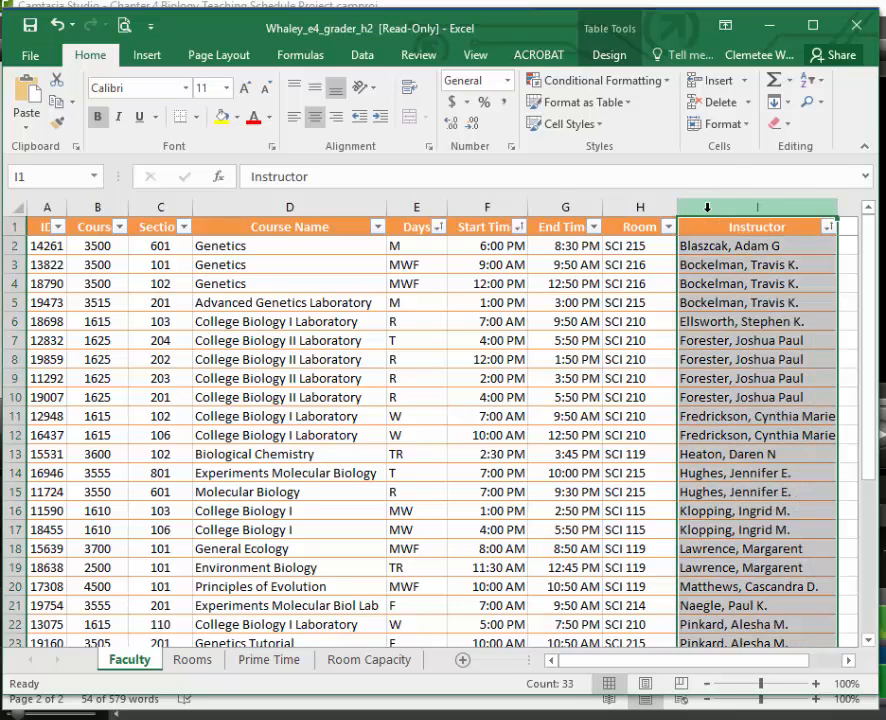
right_click(710, 212)
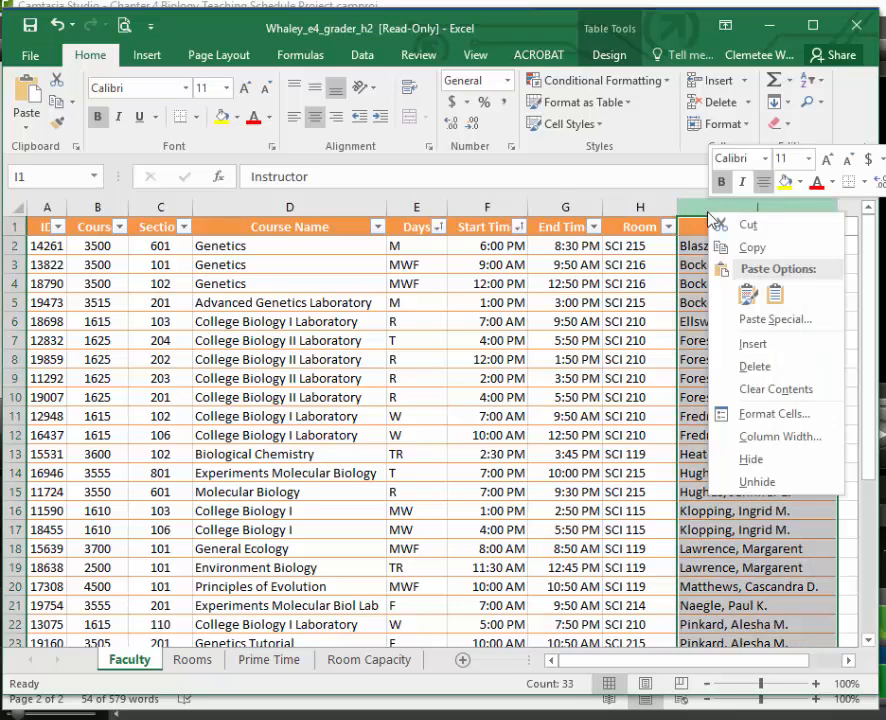
left_click(760, 343)
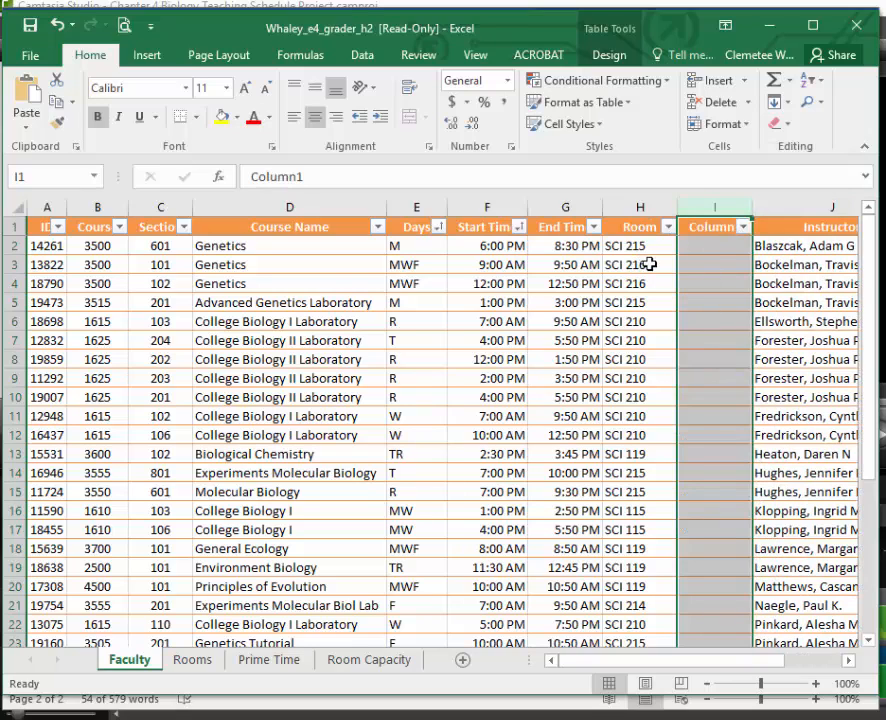
- Replace the new Faculty column's default header with the label Capacity
left_click(711, 230)
double_click(721, 230)
left_click_drag(721, 232, 693, 230)
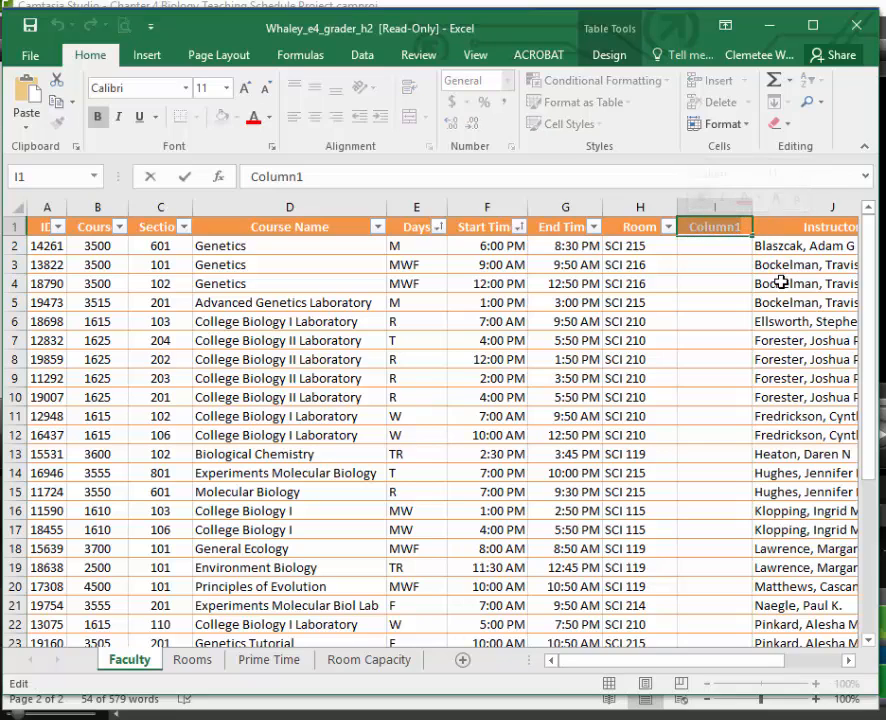
type("Capoac")
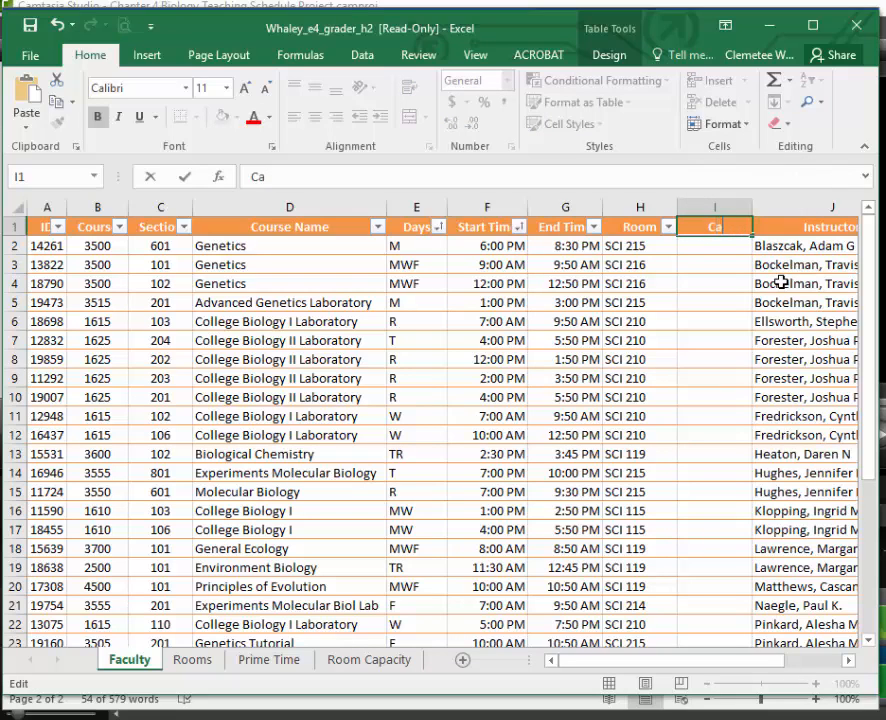
key("BackSpace")
key("BackSpace")
key("BackSpace")
type("acity")
key("Return")
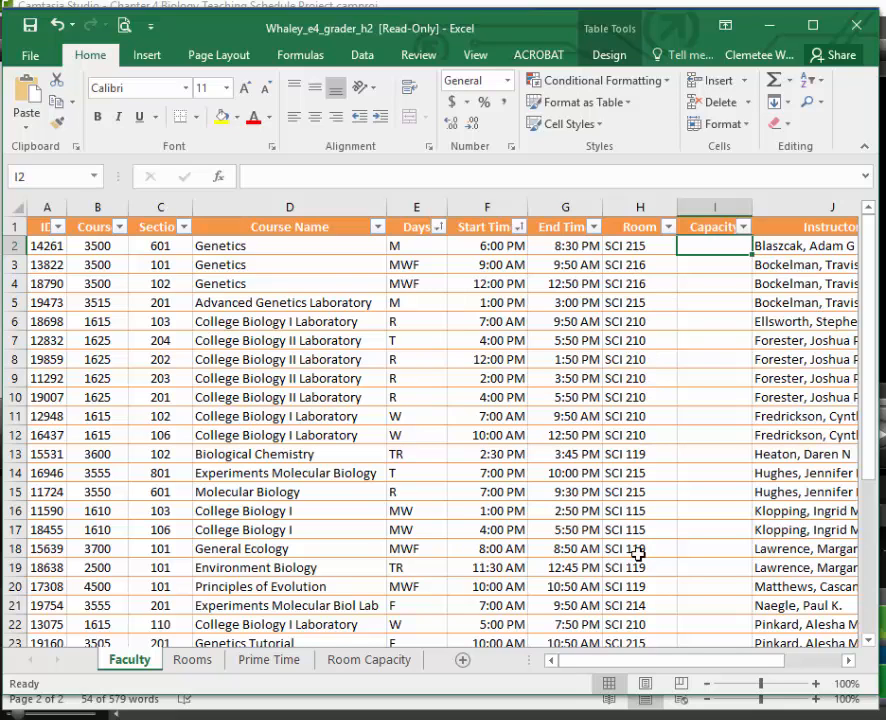
- Compare the rooms listed on the Faculty sheet with the room and capacity list on the Room Capacity sheet
left_click(393, 662)
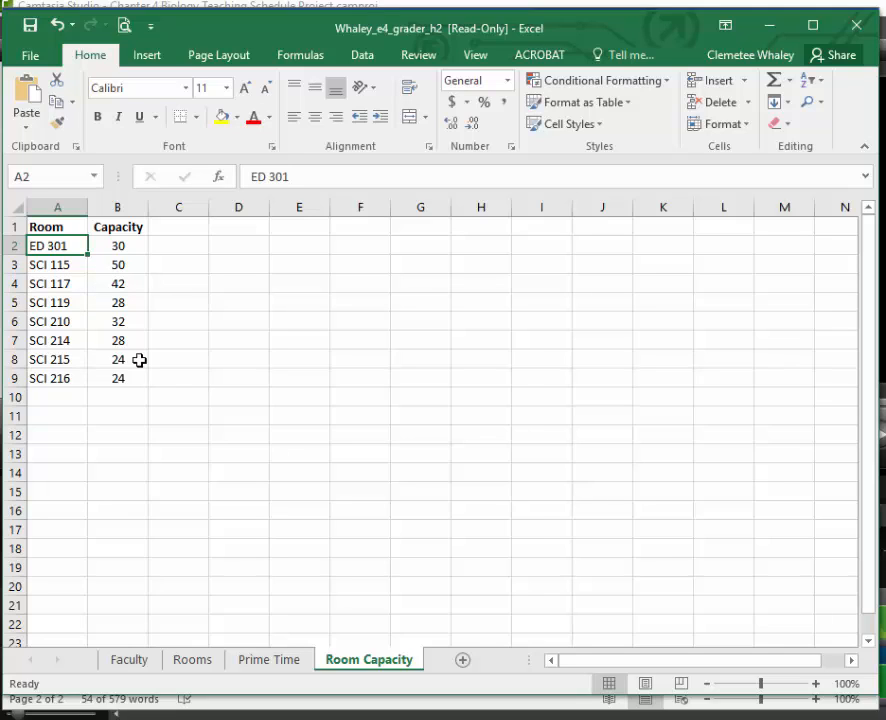
left_click(135, 664)
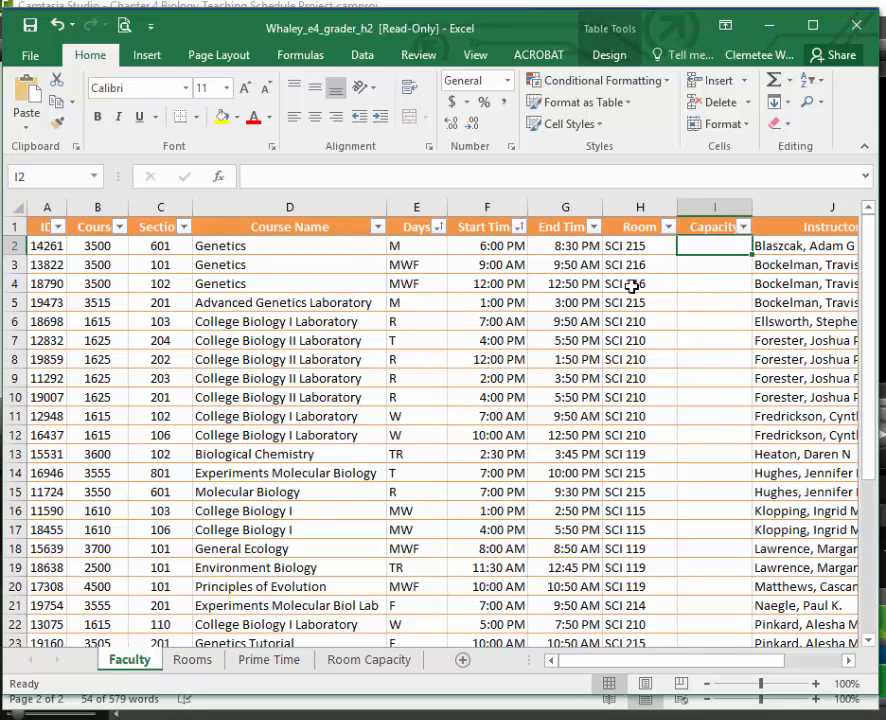
left_click(382, 661)
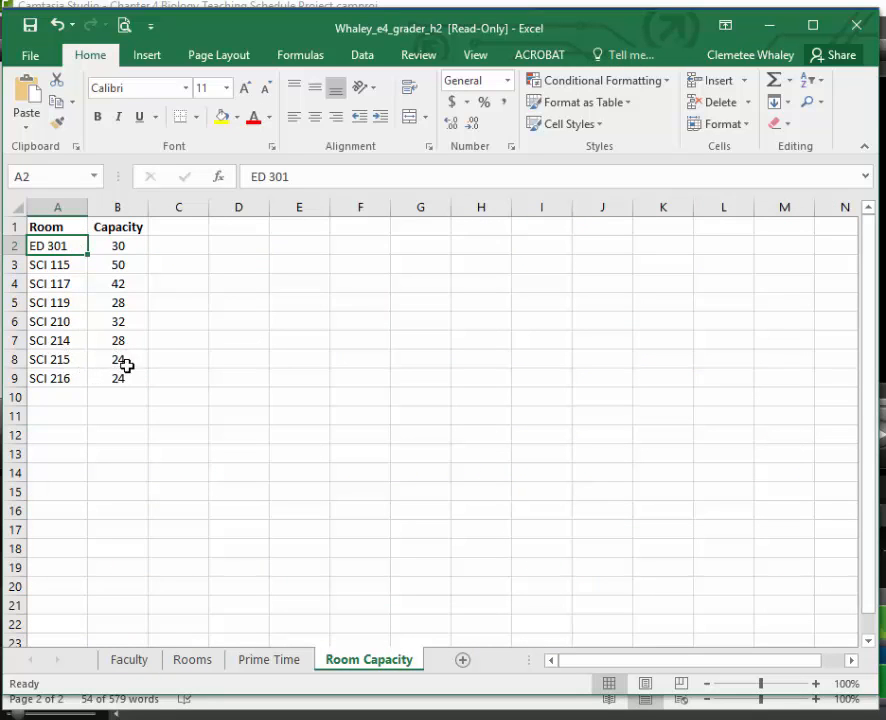
left_click(136, 664)
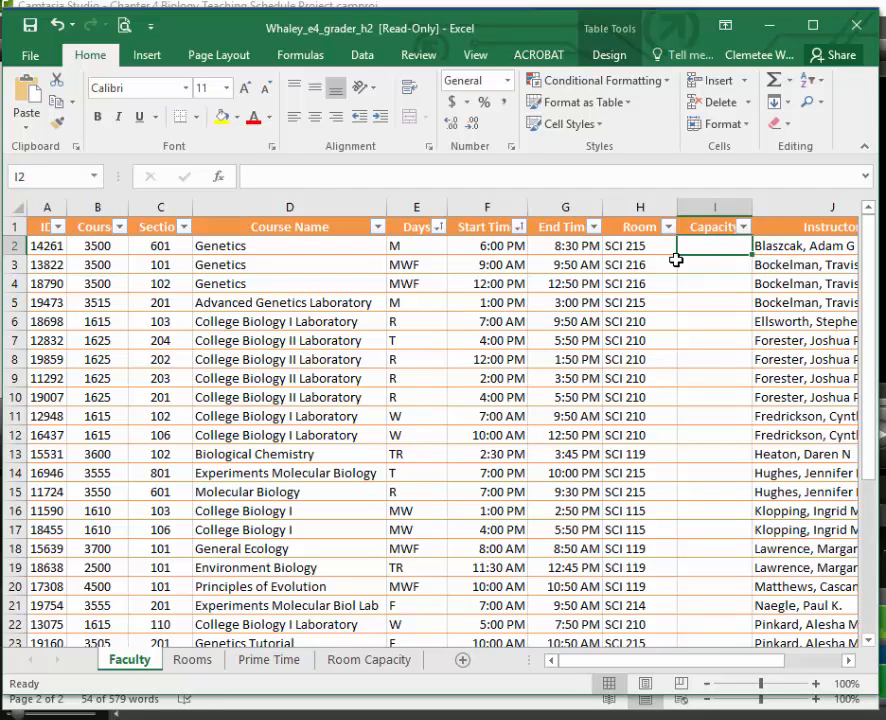
- Search for the VLOOKUP function and insert it in the first Capacity cell of the Faculty table
left_click(219, 182)
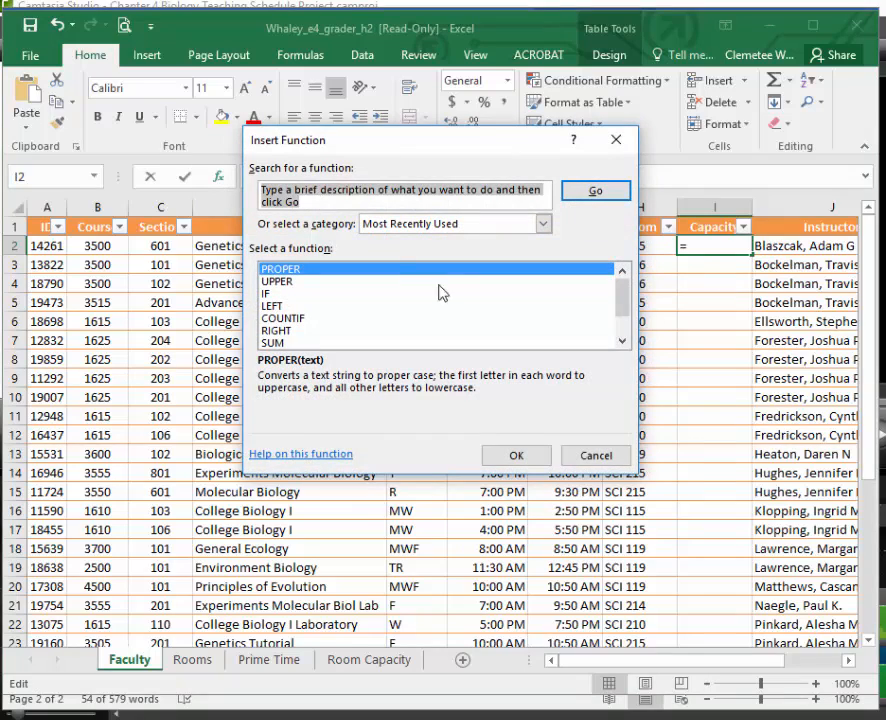
mouse_move(628, 299)
left_mouse_down()
mouse_move(630, 322)
mouse_move(631, 275)
left_mouse_up()
type("v")
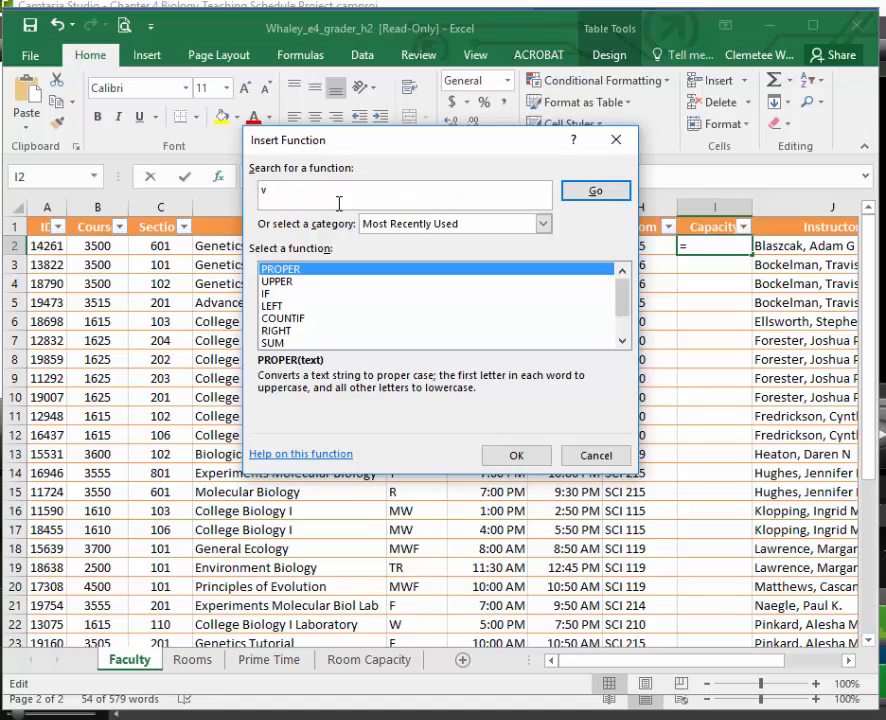
type("lookup")
left_click(588, 197)
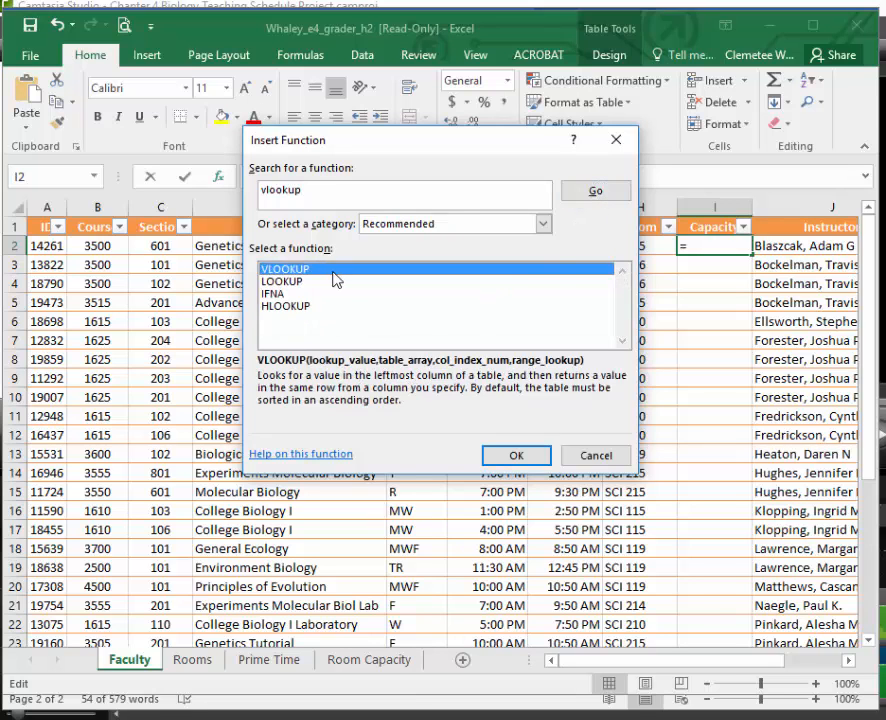
left_click(517, 454)
- Set the VLOOKUP lookup value to the Room cell in the same row
left_click_drag(439, 169, 497, 204)
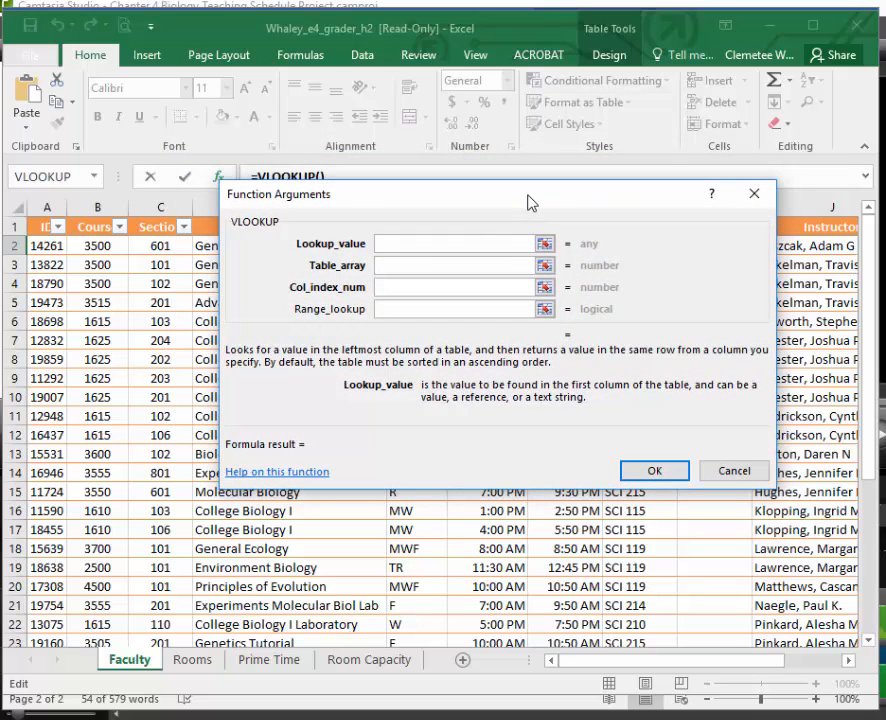
left_click_drag(533, 204, 542, 317)
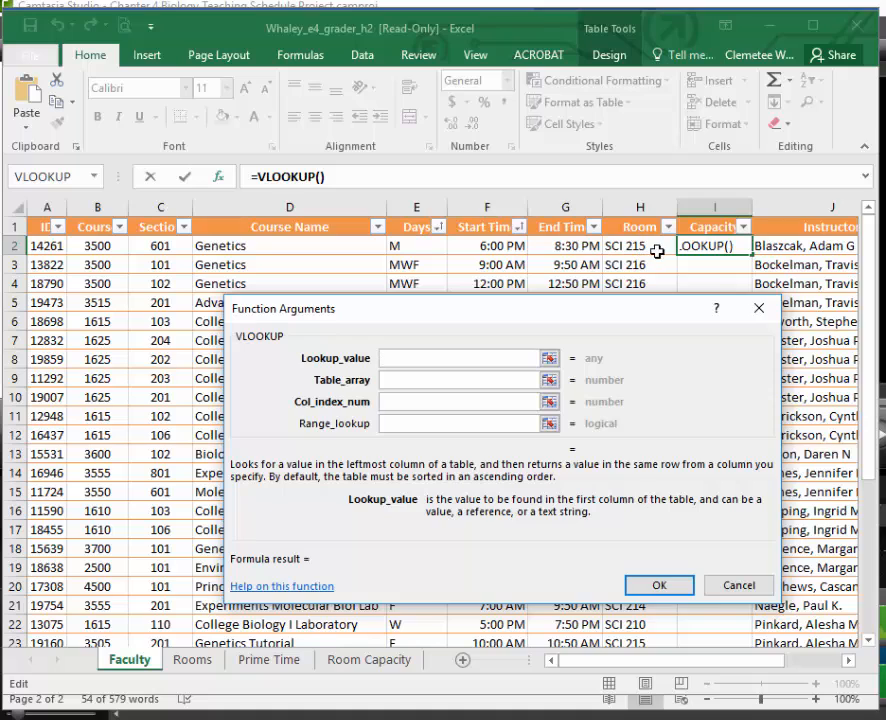
left_click(636, 247)
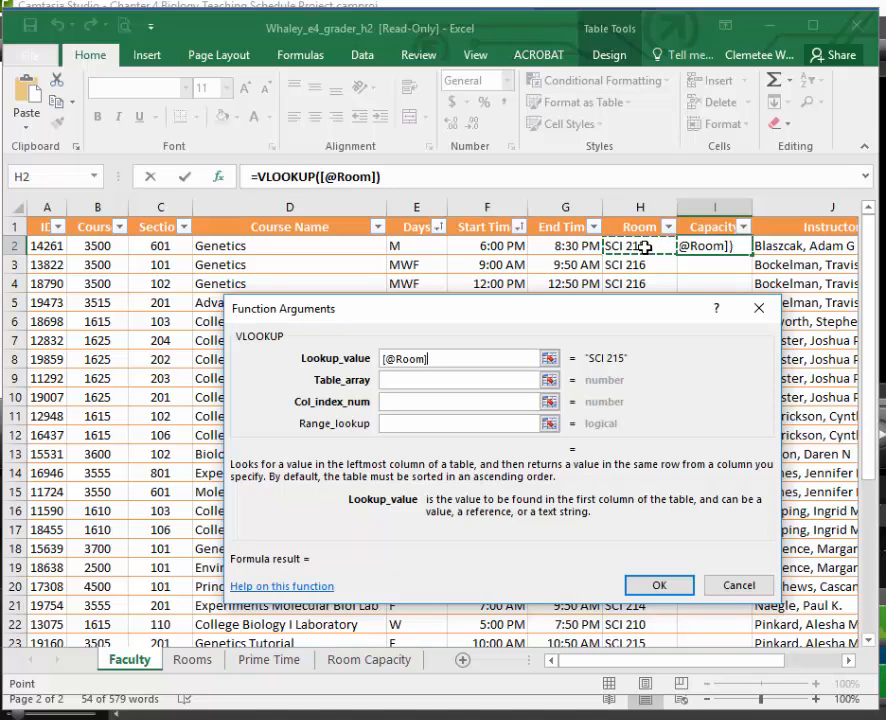
left_click(439, 362)
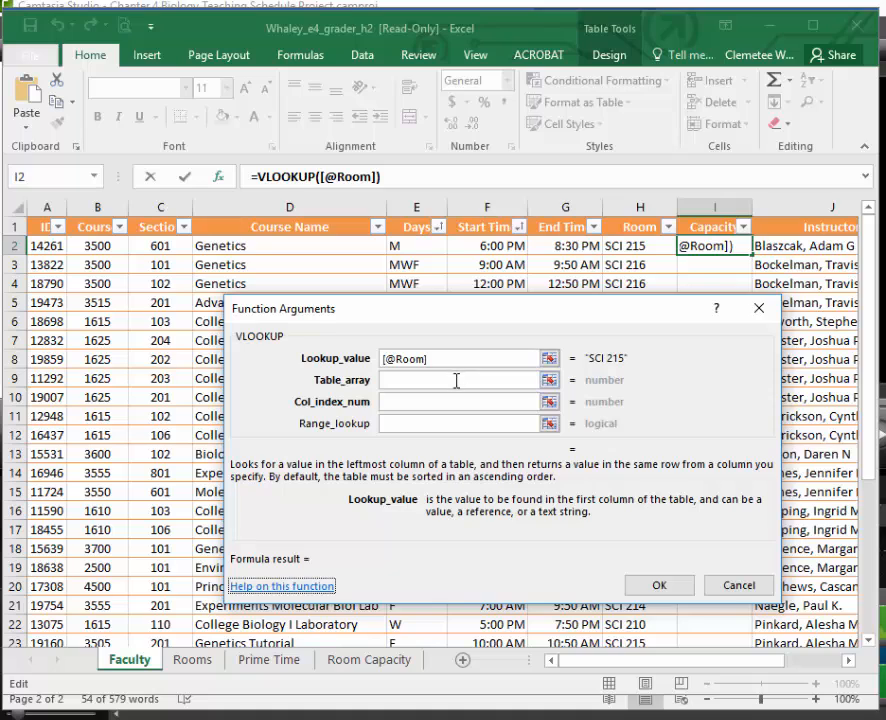
- Set the table array to the capacity range, A2:B9 on the Room Capacity sheet
left_click(423, 381)
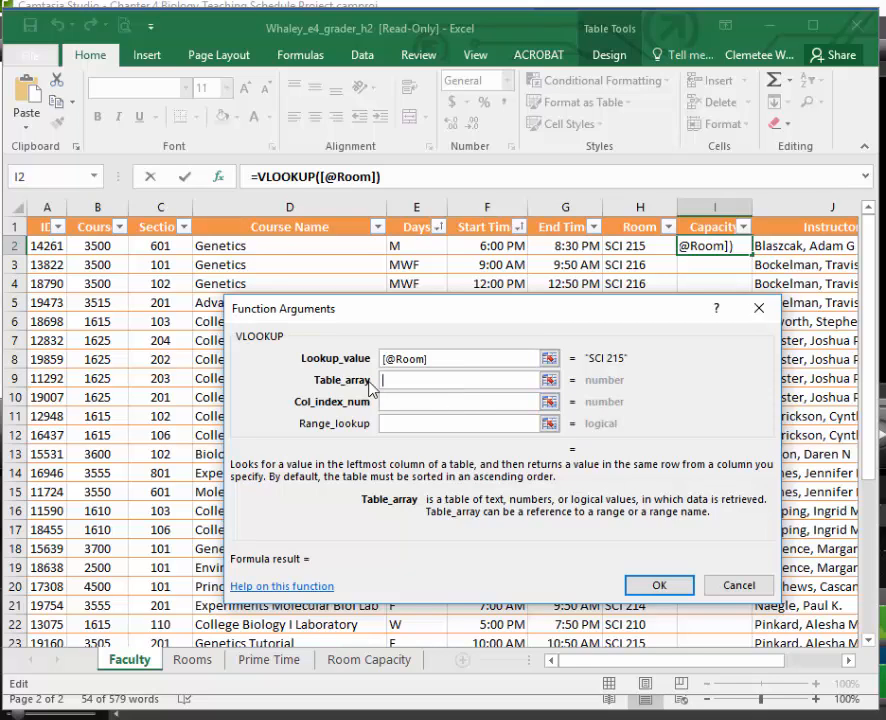
left_click(385, 660)
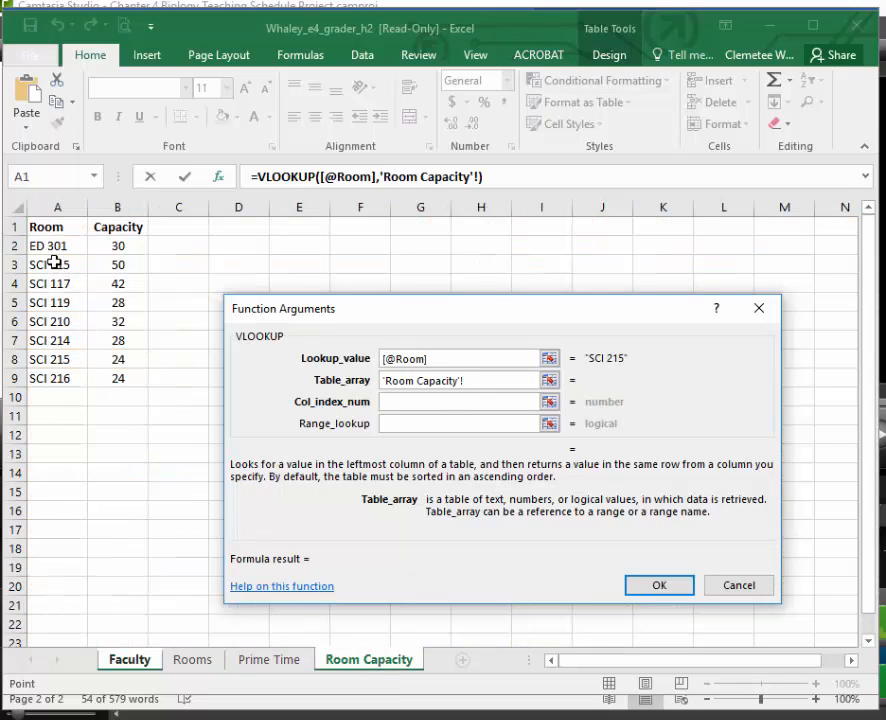
left_click_drag(60, 246, 116, 375)
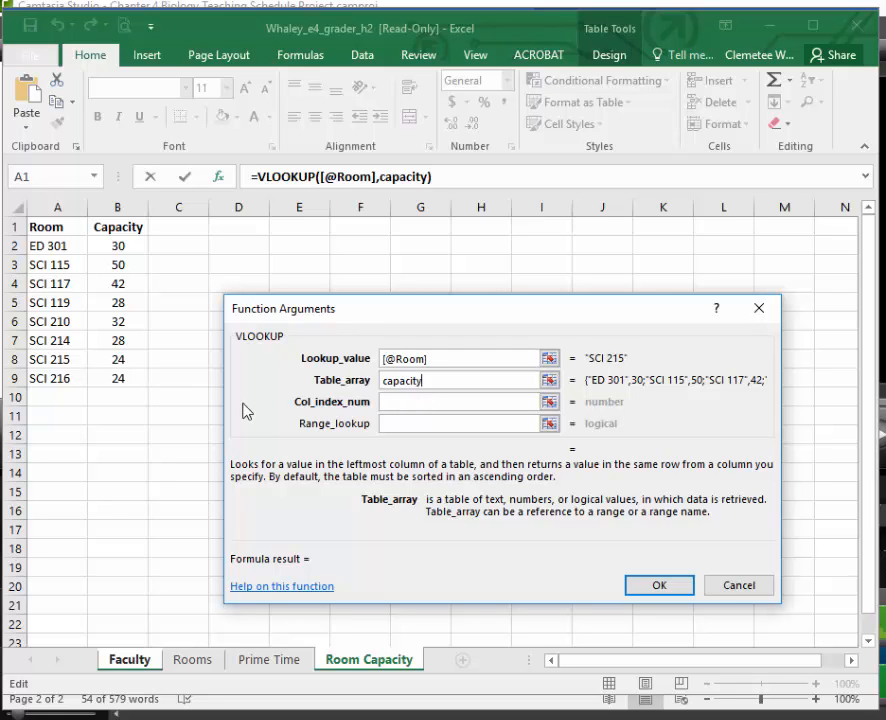
- Set the VLOOKUP column index number to 2 and complete the function for the Capacity column
left_click(410, 403)
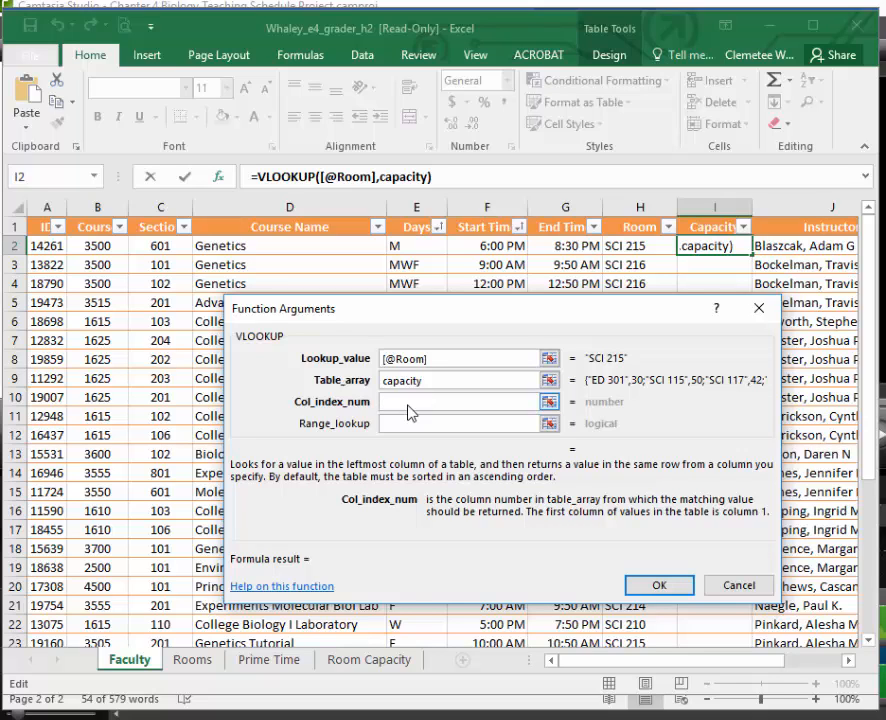
left_click(393, 664)
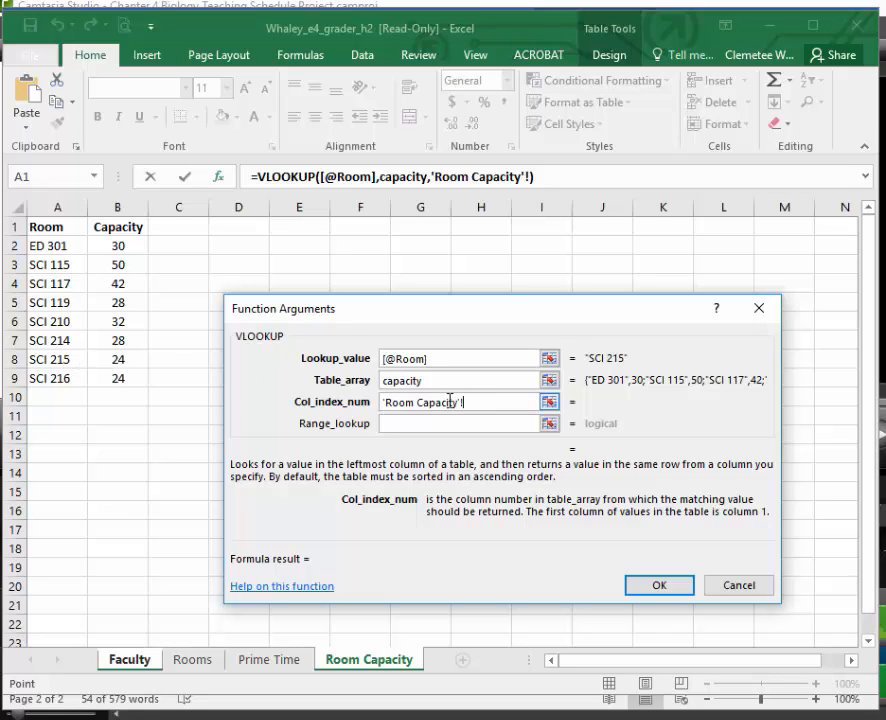
left_click_drag(463, 403, 382, 403)
key("BackSpace")
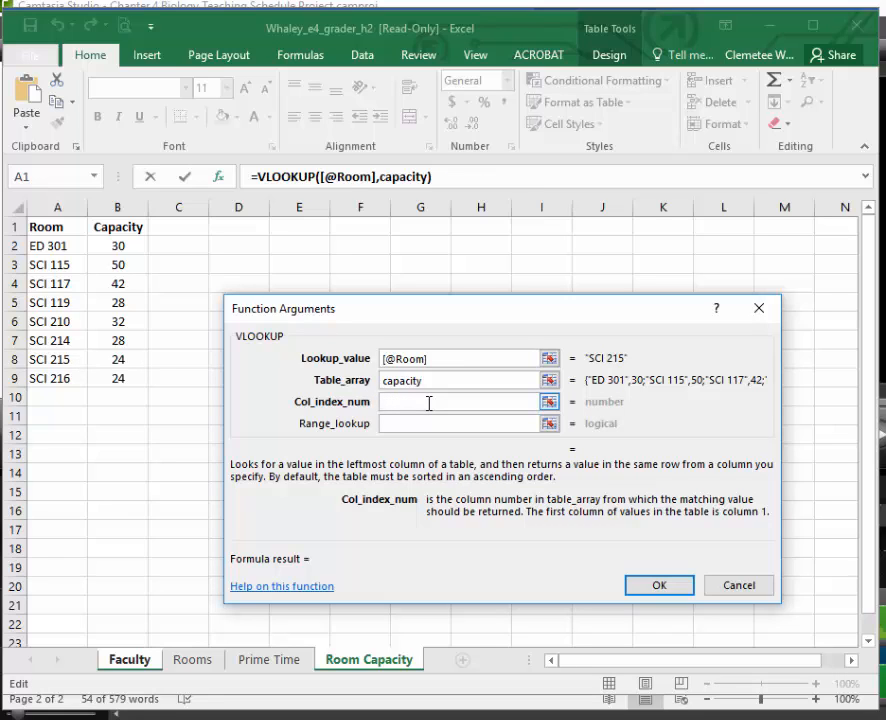
type("2")
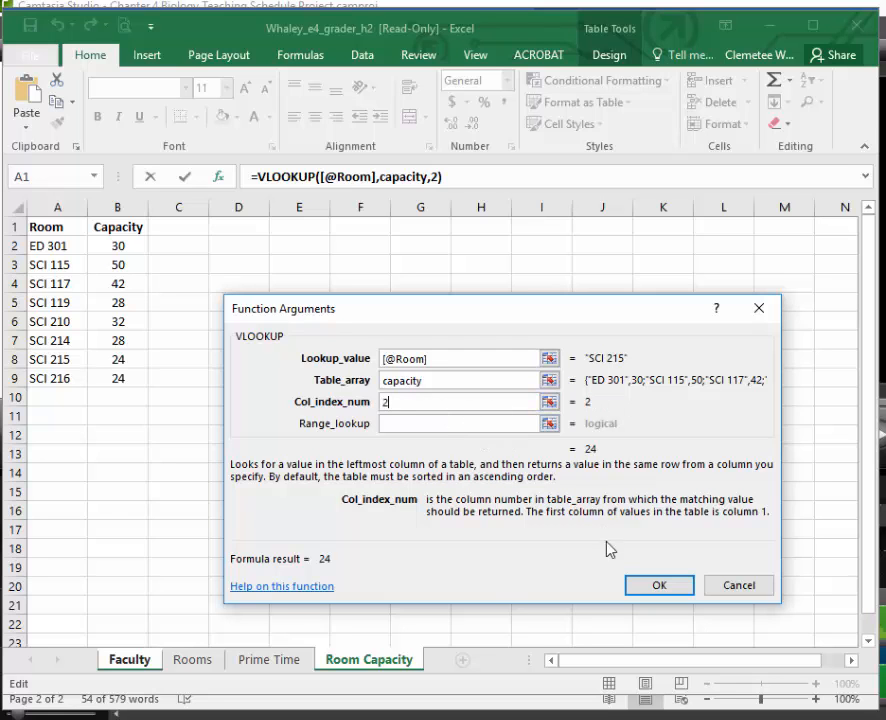
left_click(677, 590)
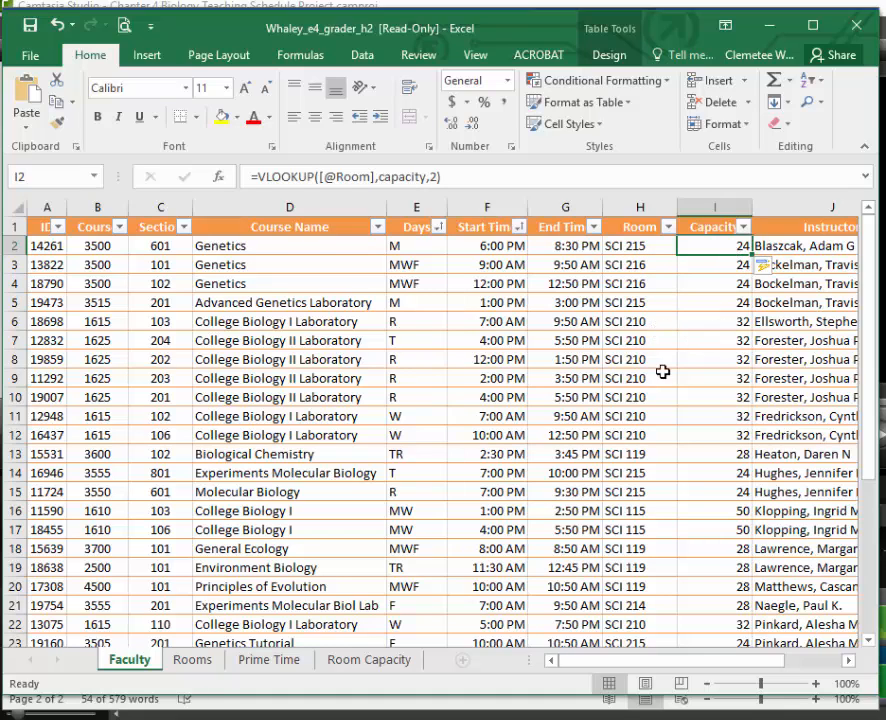
- Check the Faculty sheet's looked-up capacities against the values on the Room Capacity sheet
left_click(320, 658)
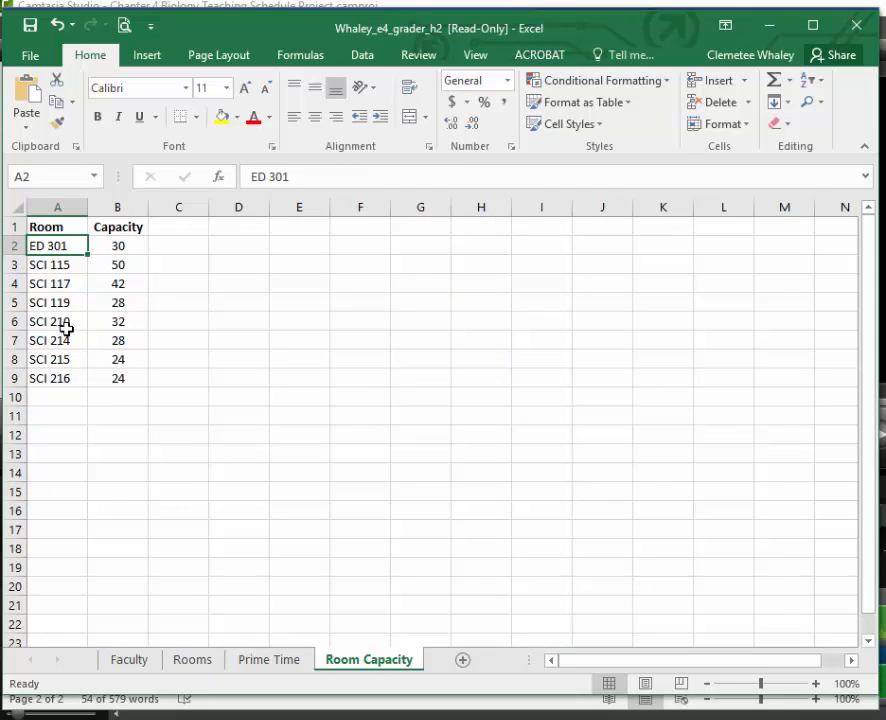
left_click(150, 661)
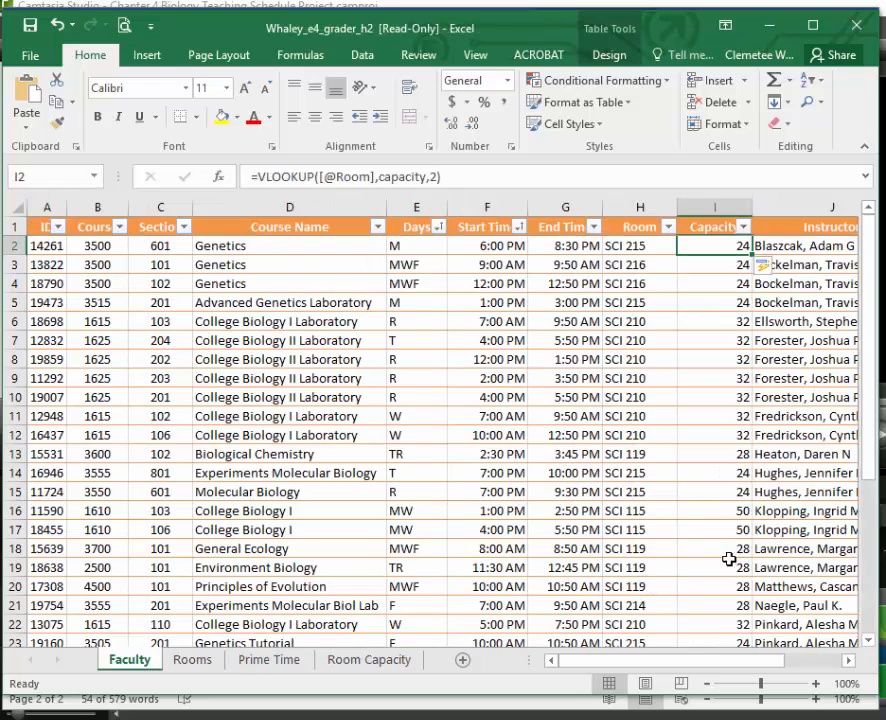
left_click(356, 664)
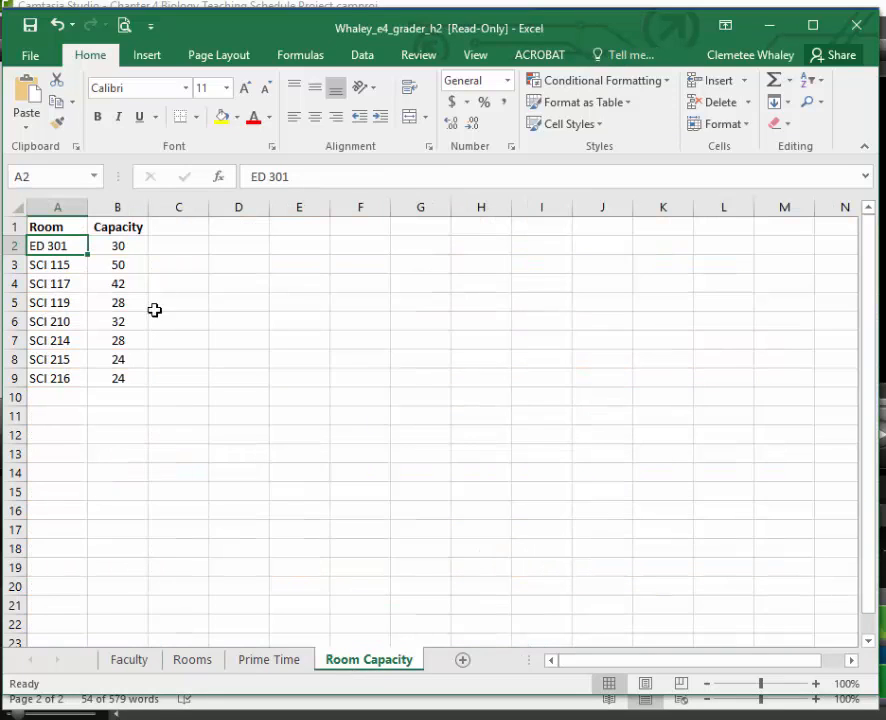
left_click(138, 667)
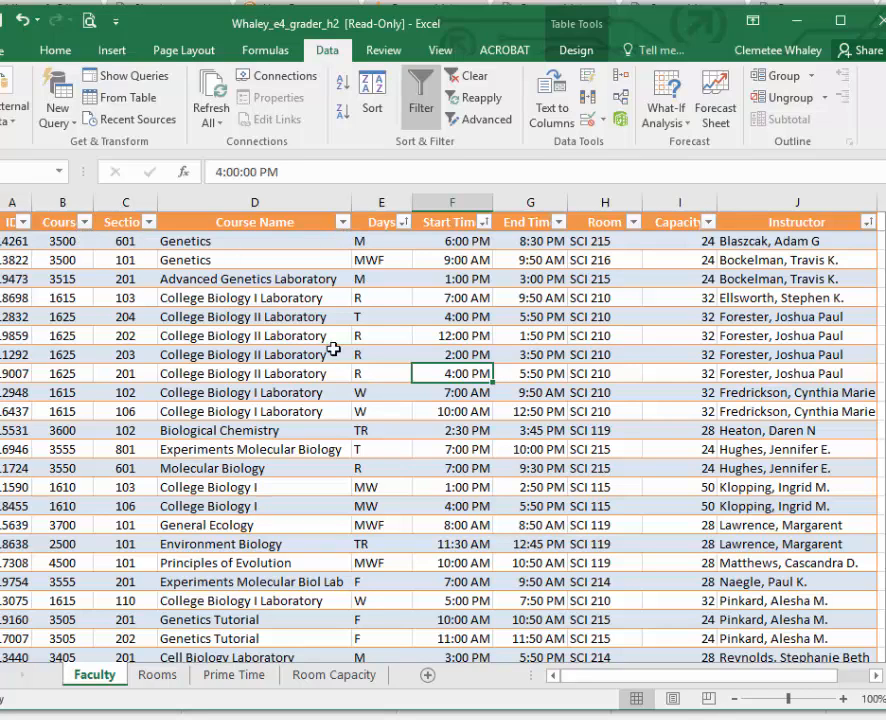
left_click(15, 112)
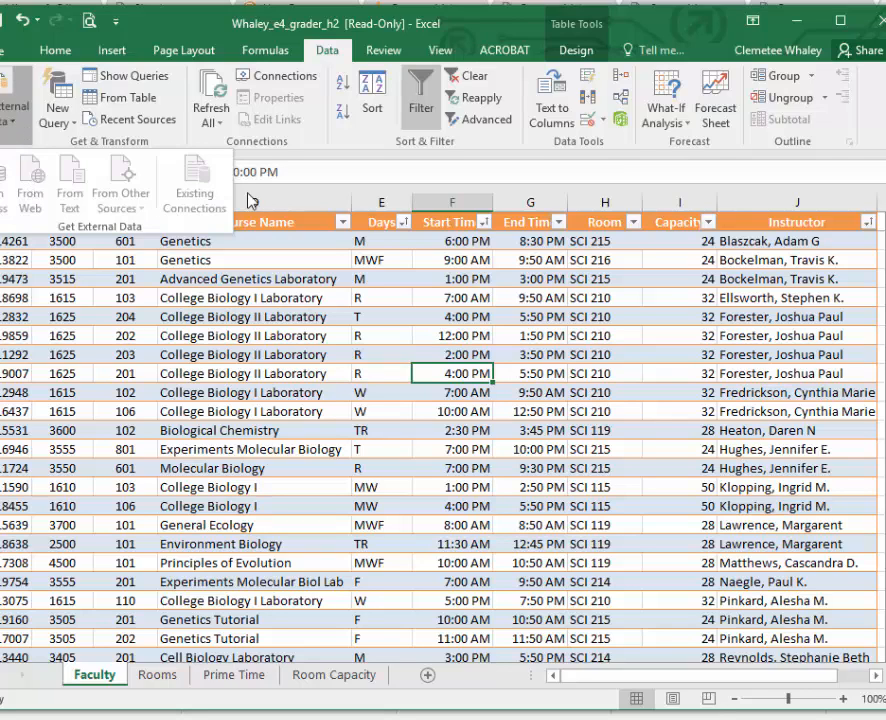
left_click(46, 43)
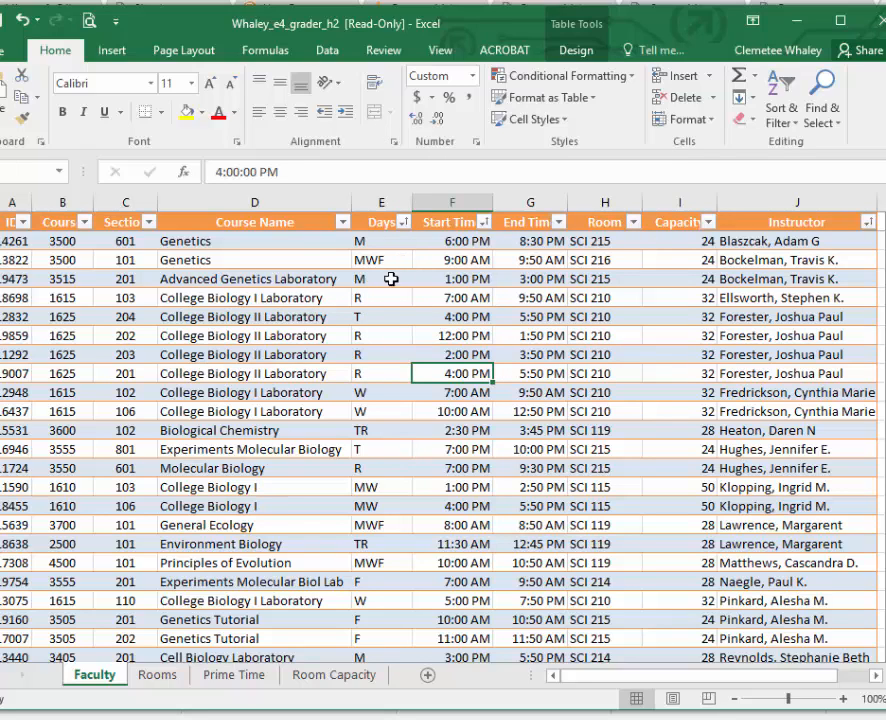
- Convert the Faculty table to a normal range
left_click(340, 370)
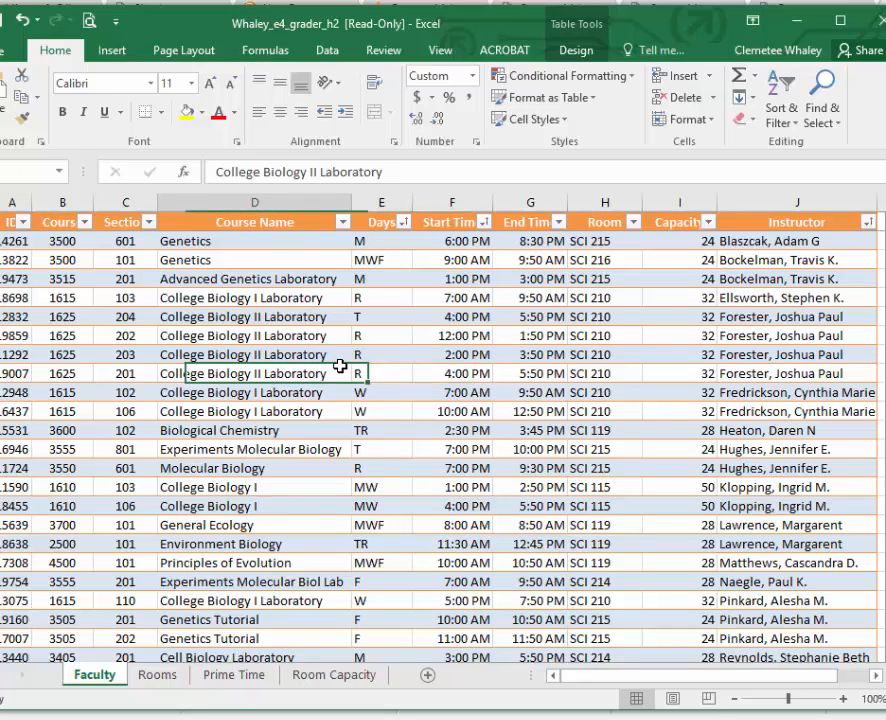
left_click(577, 51)
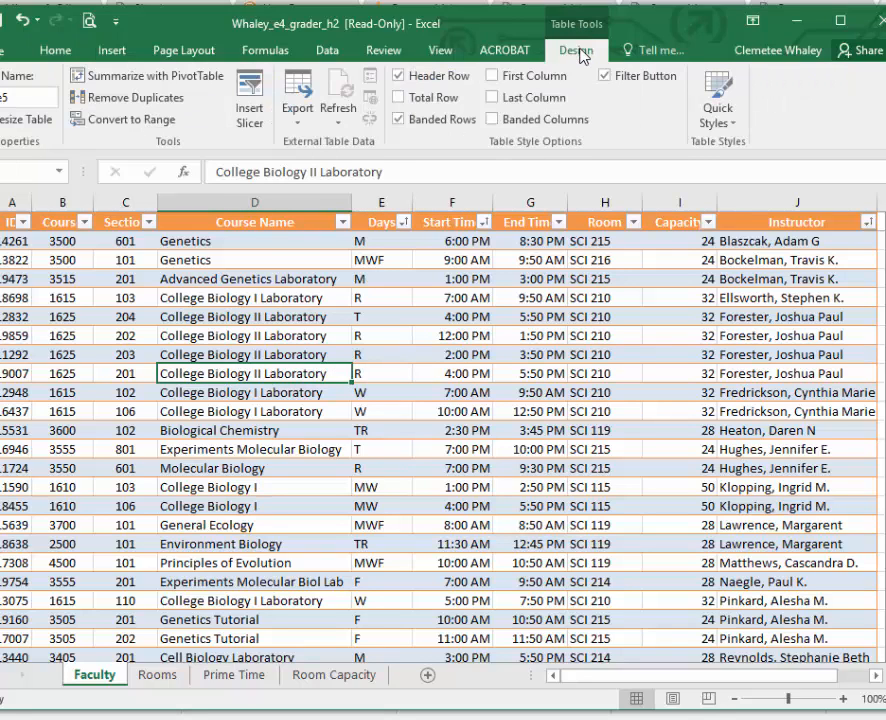
left_click(152, 120)
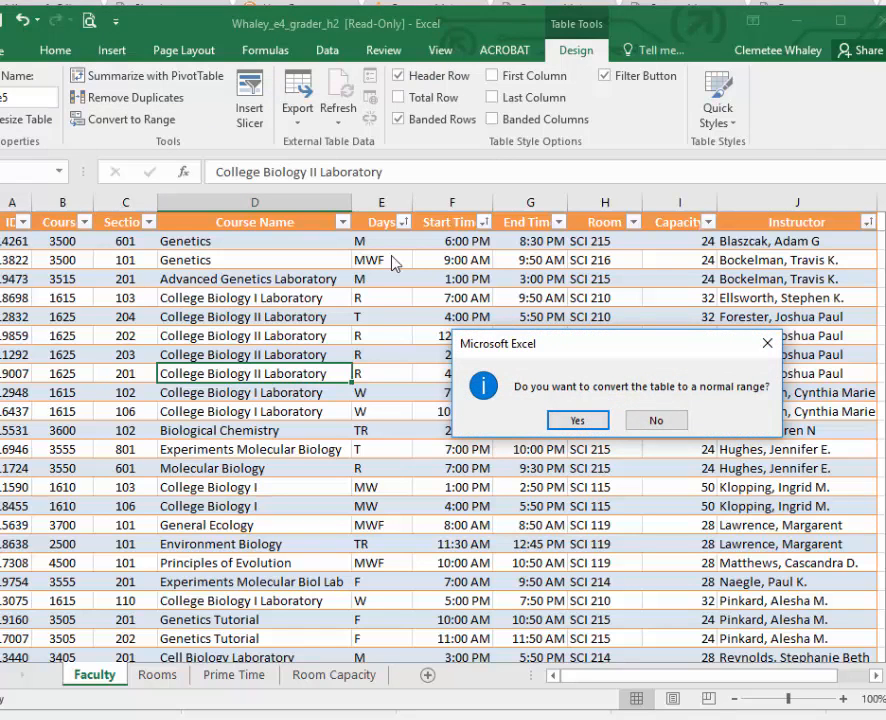
left_click(580, 423)
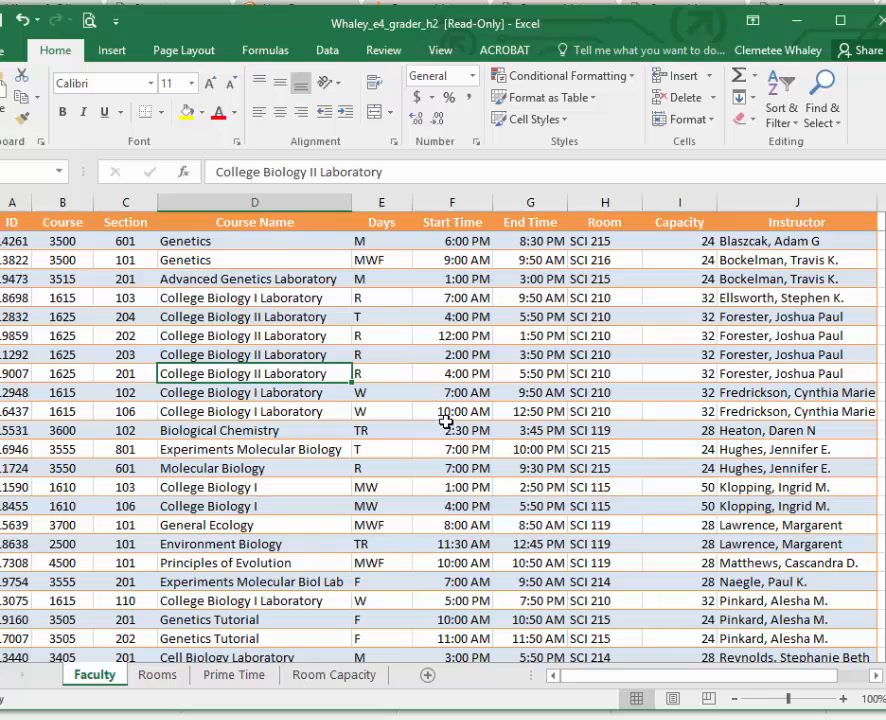
- Create a table with headers from the Faculty data range A1:J32
left_click(116, 52)
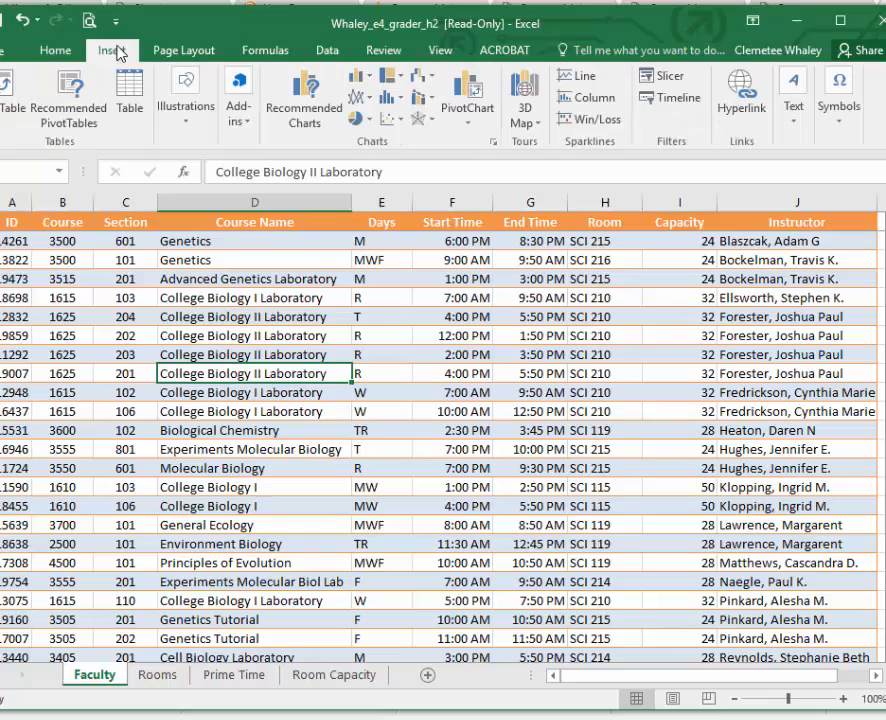
left_click(132, 95)
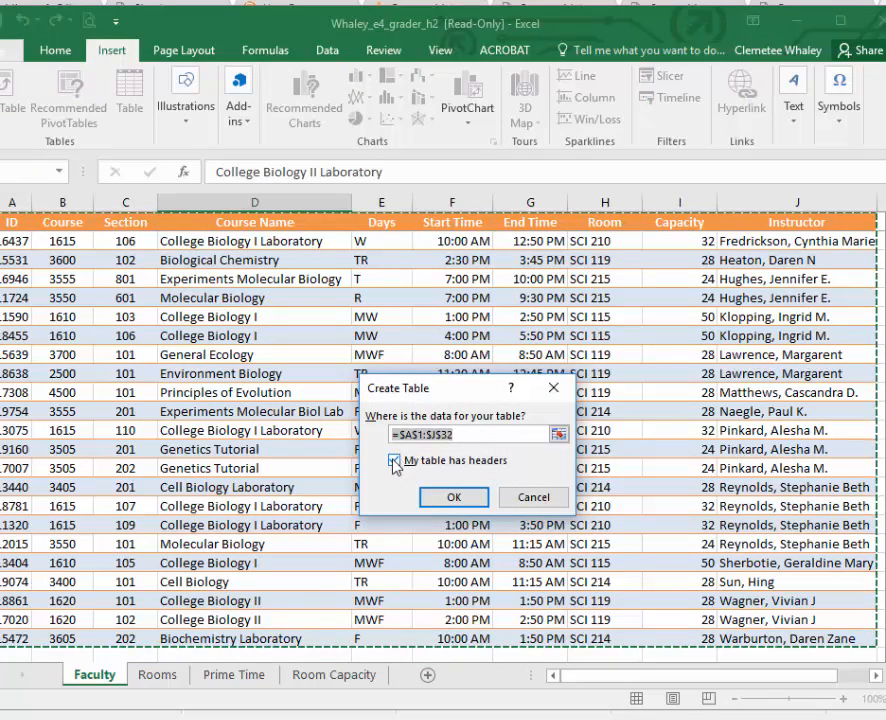
left_click(462, 501)
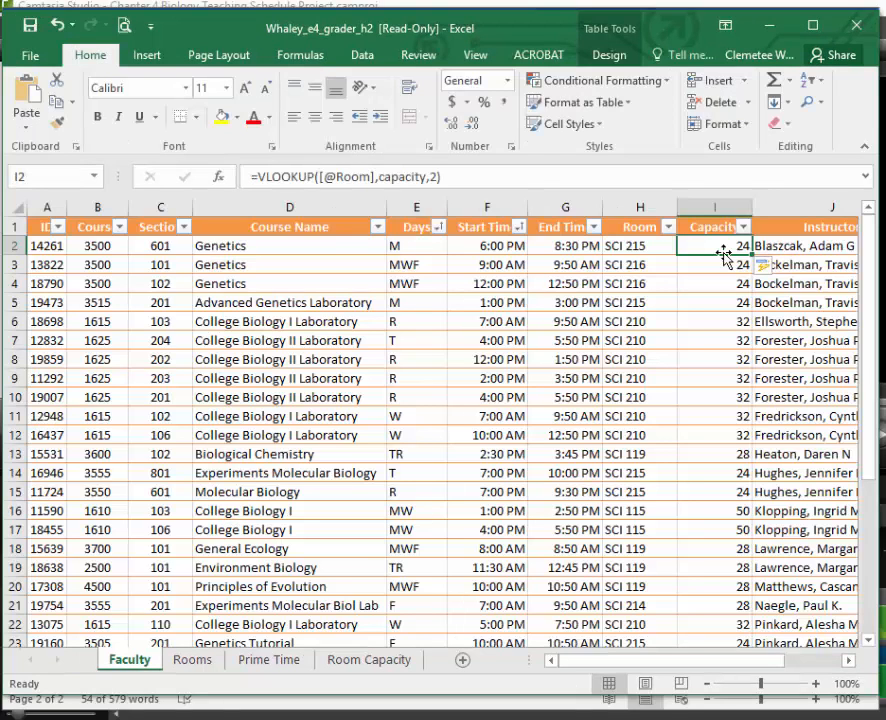